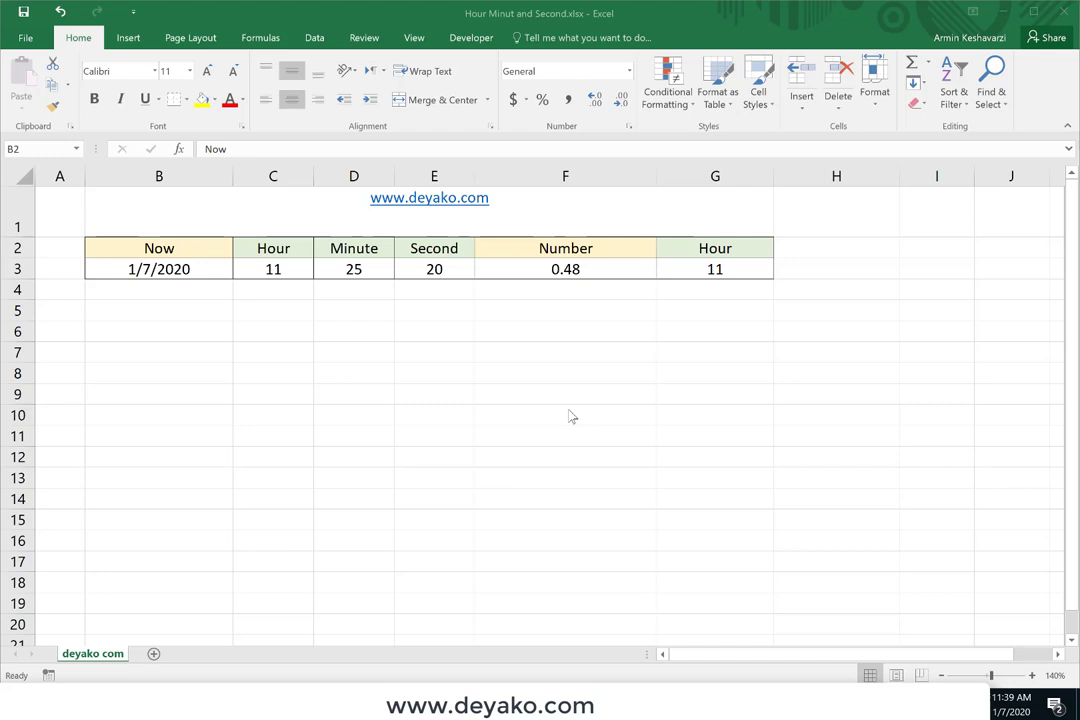
Step: Review the =HOUR(B3) formula in C3 and confirm it unchanged
{"action": "left_click", "coordinate": [271, 266]}
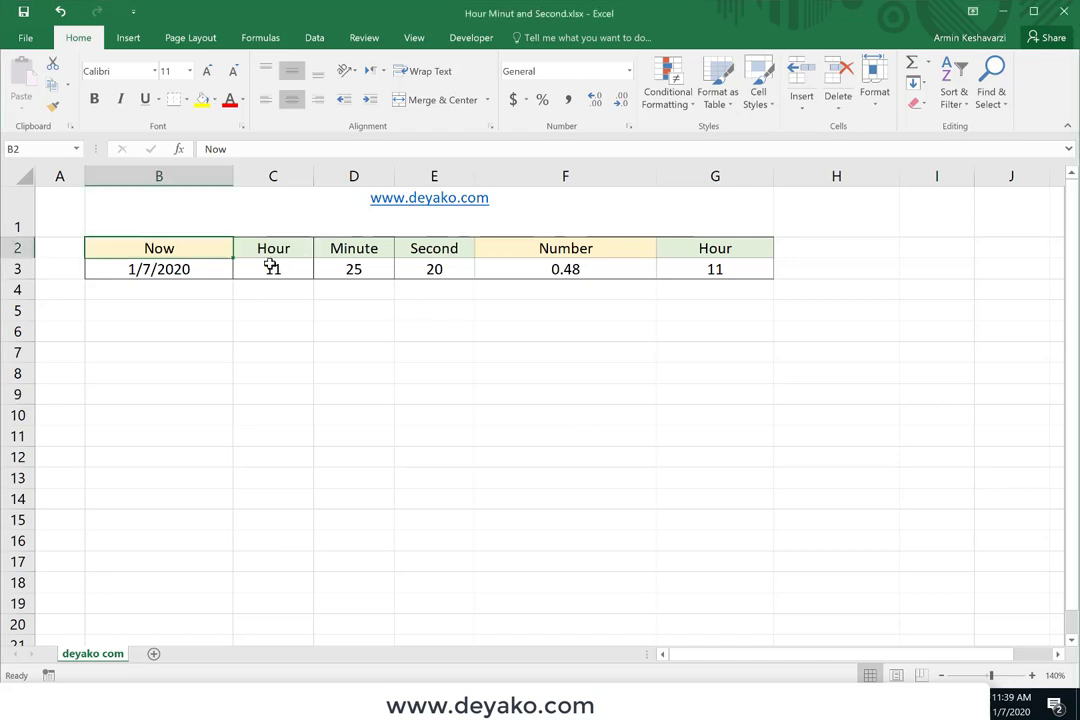
{"action": "left_click", "coordinate": [271, 266]}
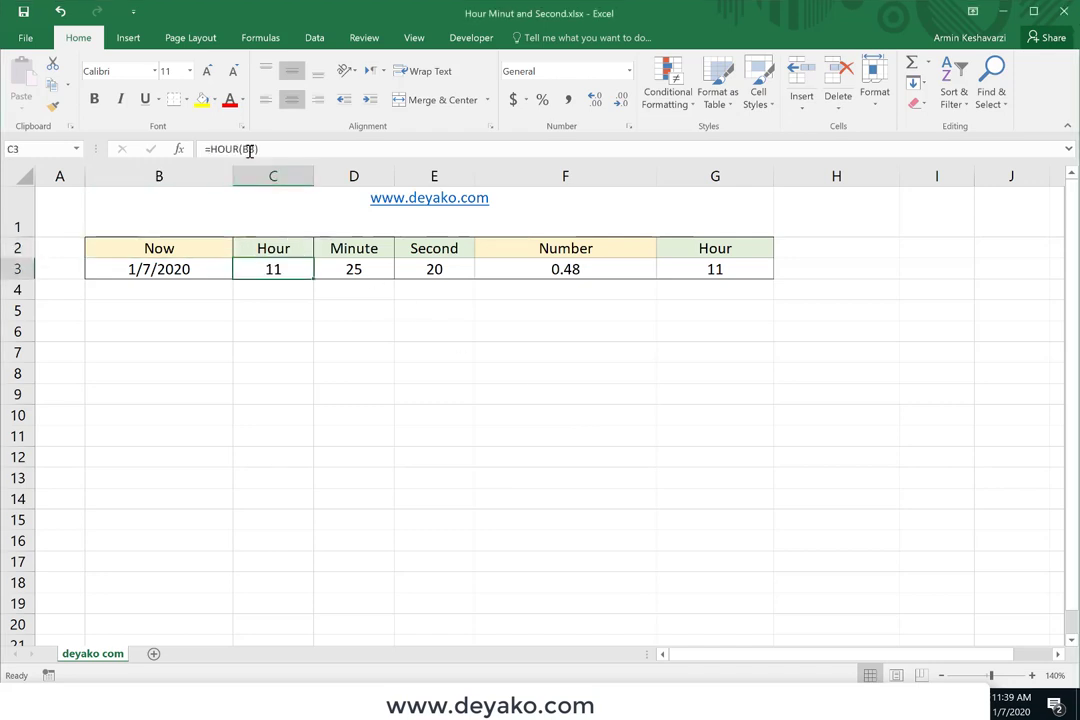
{"action": "left_click_drag", "start_coordinate": [253, 149], "coordinate": [242, 149]}
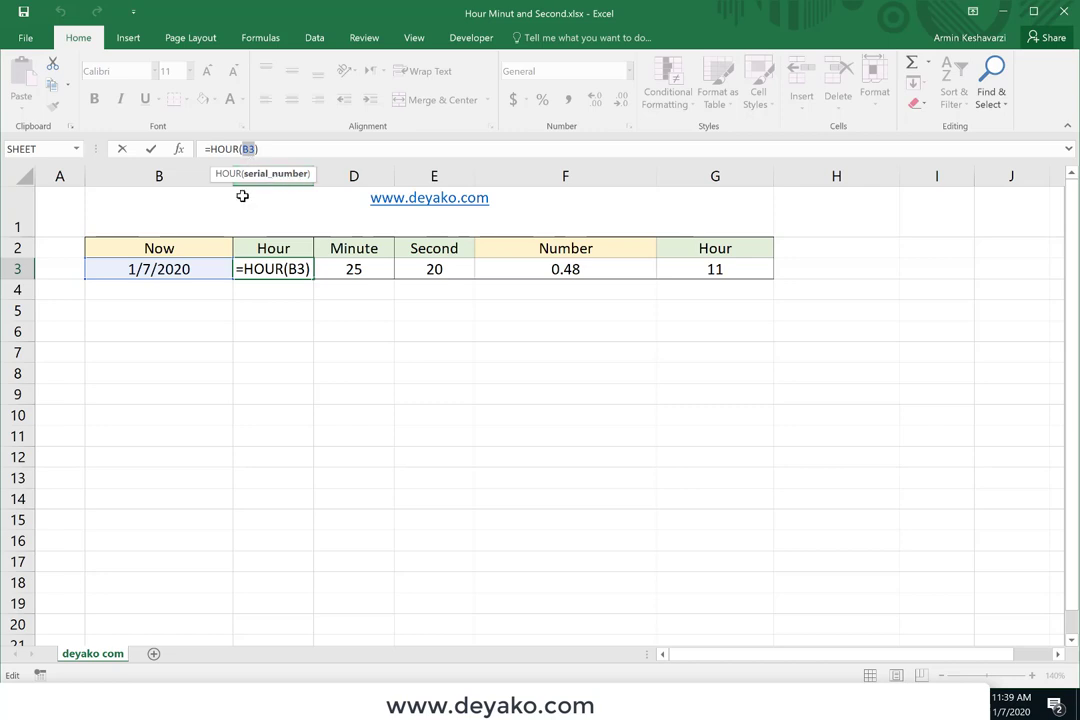
{"action": "key", "text": "Return"}
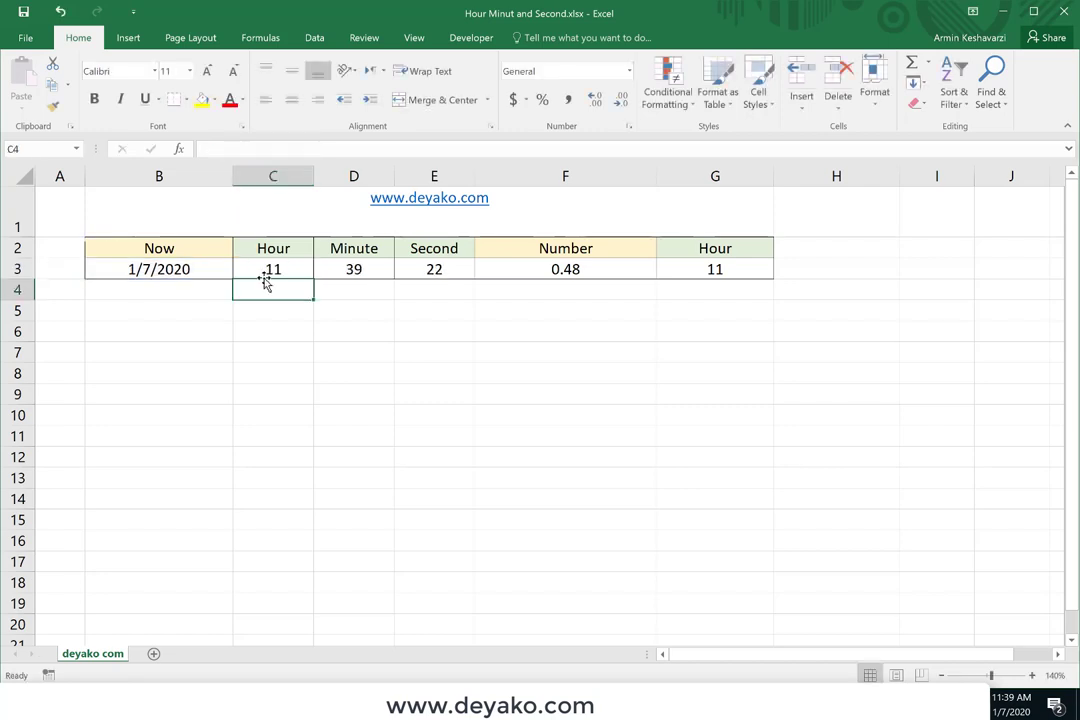
{"action": "left_click", "coordinate": [258, 269]}
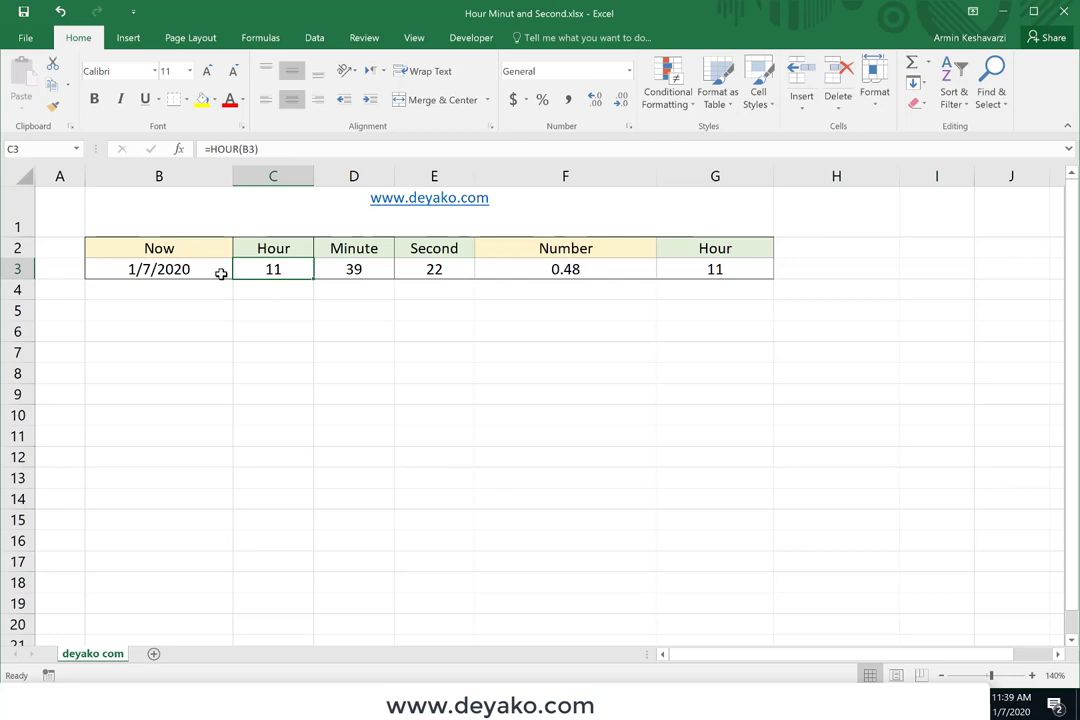
Step: Enter 1 in cell B4, then recalculate with F9 so NOW refreshes to 11:39:53
{"action": "left_click", "coordinate": [158, 295]}
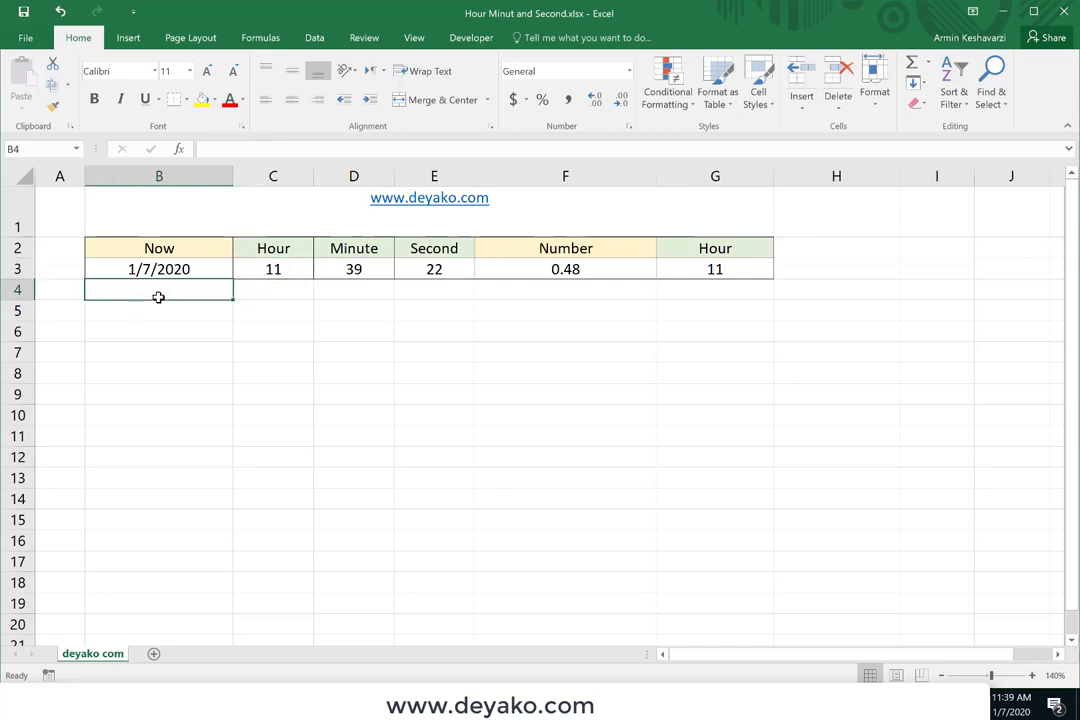
{"action": "type", "text": "1"}
{"action": "key", "text": "Return"}
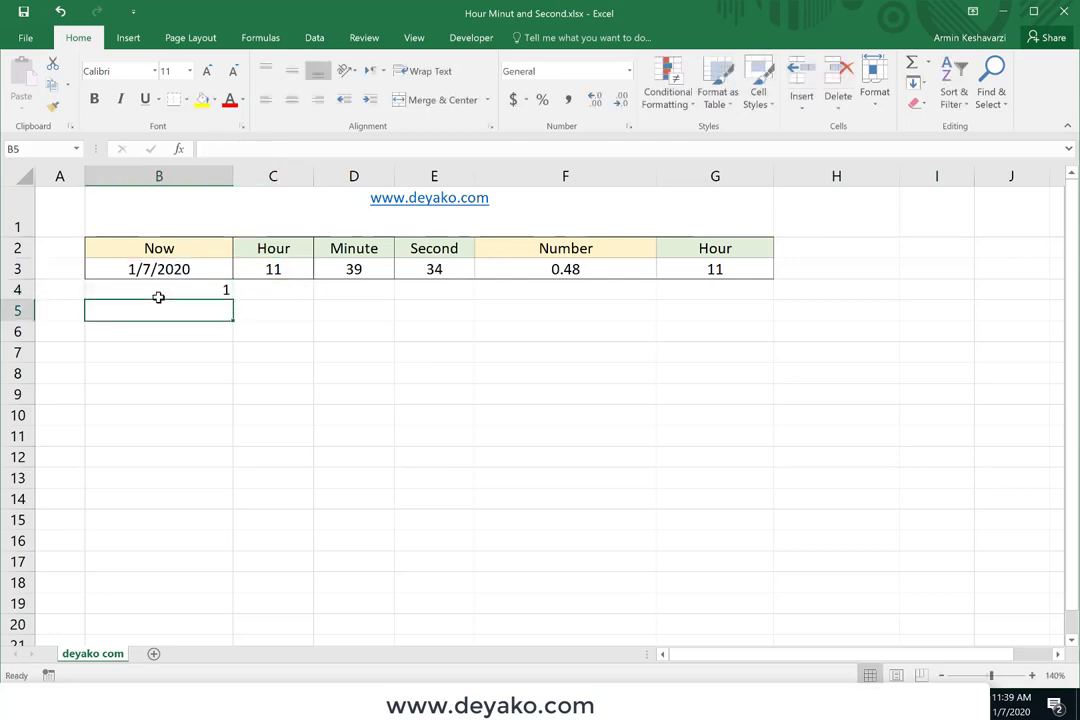
{"action": "left_click", "coordinate": [203, 289]}
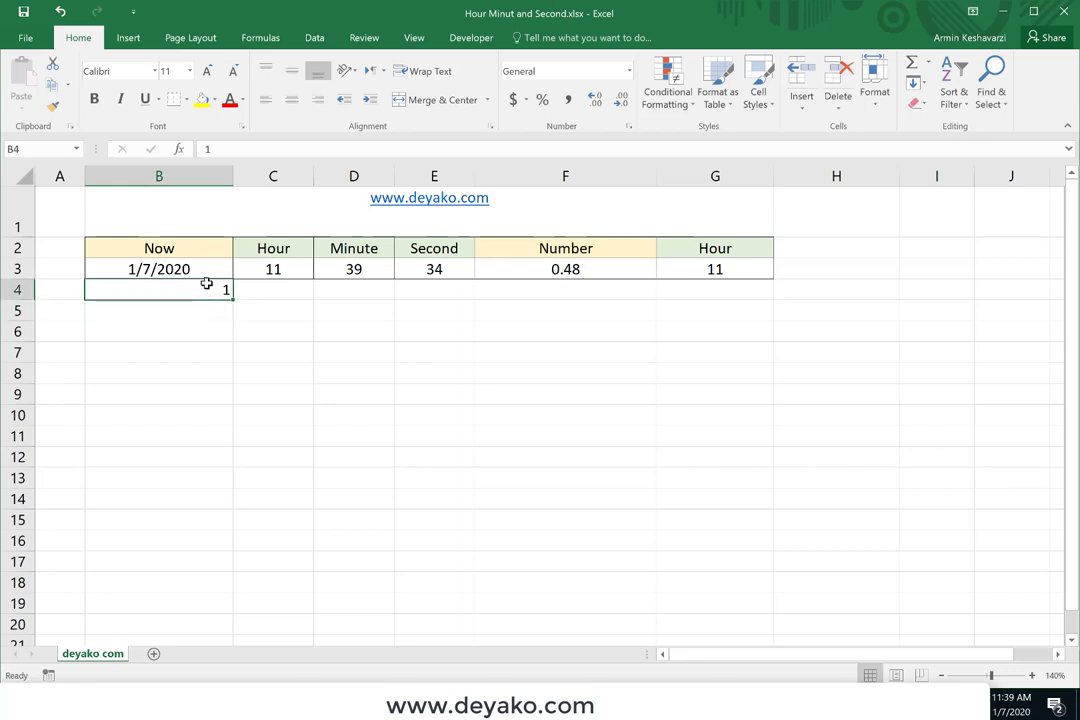
{"action": "left_click", "coordinate": [211, 268]}
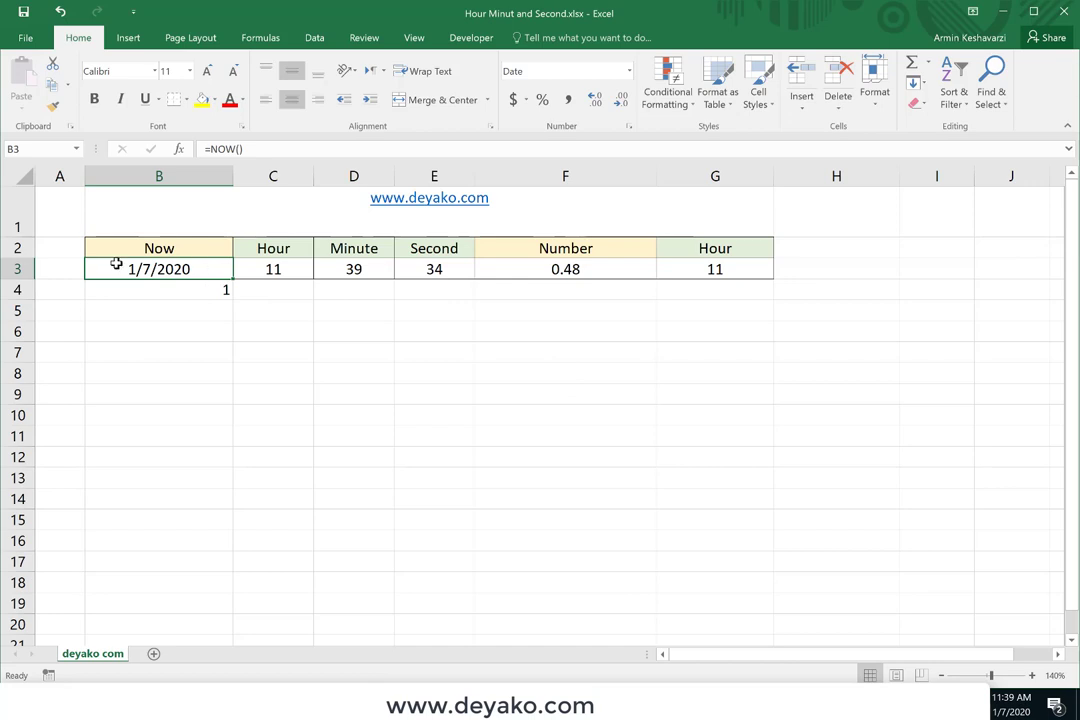
{"action": "key", "text": "F9"}
Step: Format B3 as Time (11:40:18 AM) and review the MINUTE formula reading B3
{"action": "left_click", "coordinate": [629, 71]}
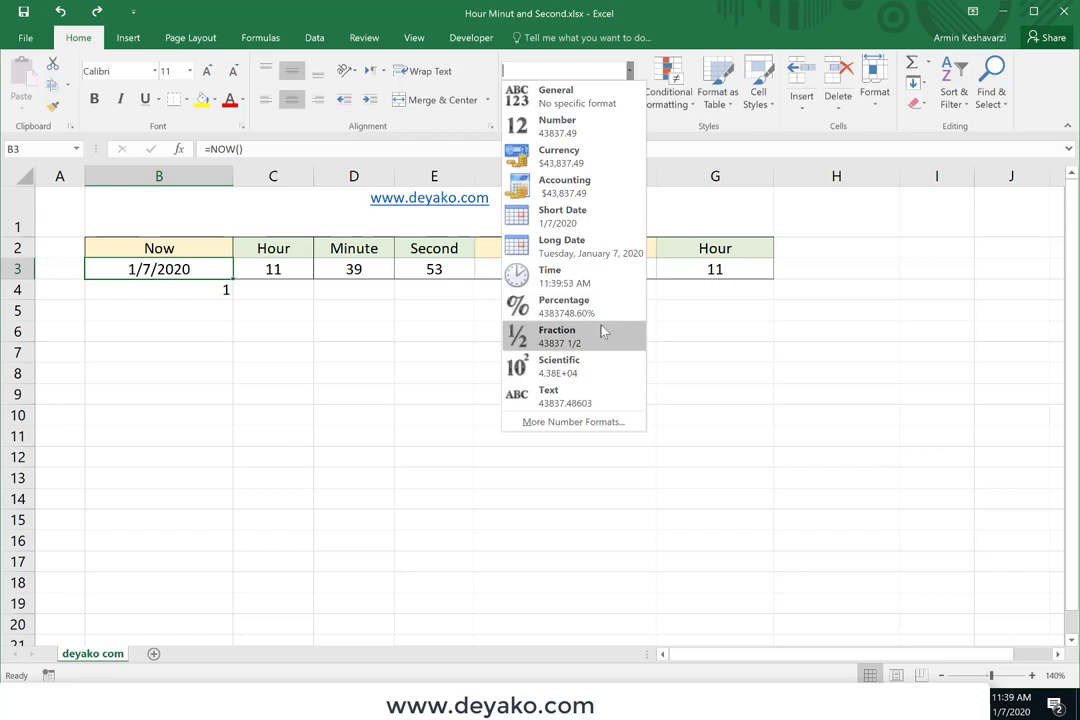
{"action": "left_click", "coordinate": [600, 289]}
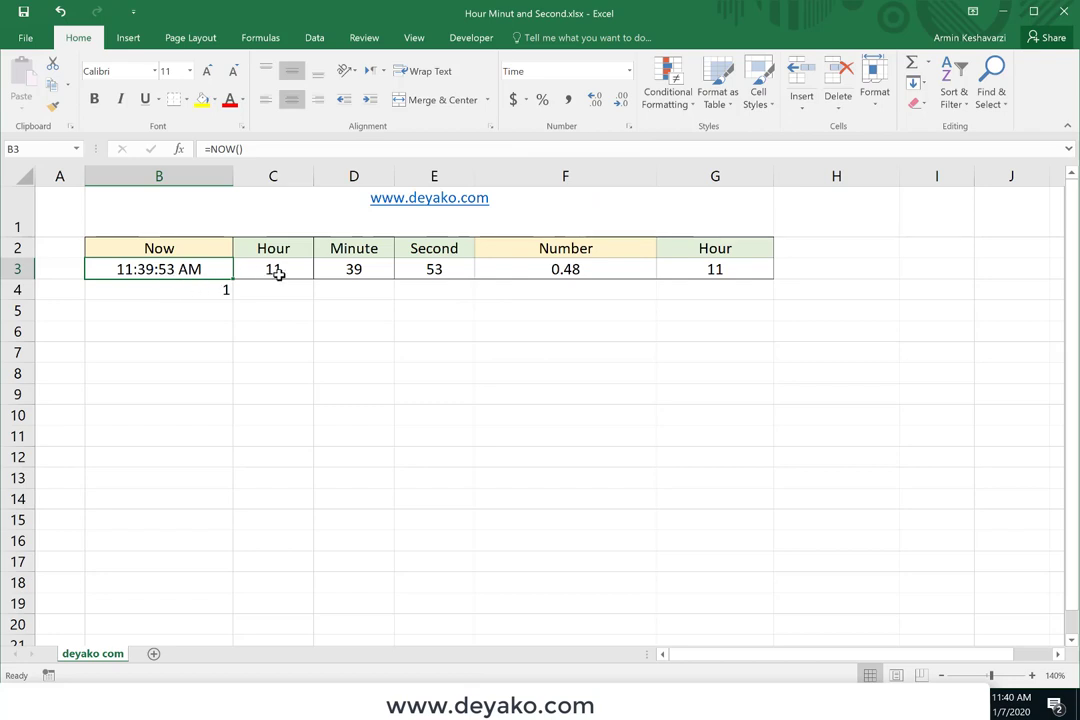
{"action": "left_click", "coordinate": [278, 272]}
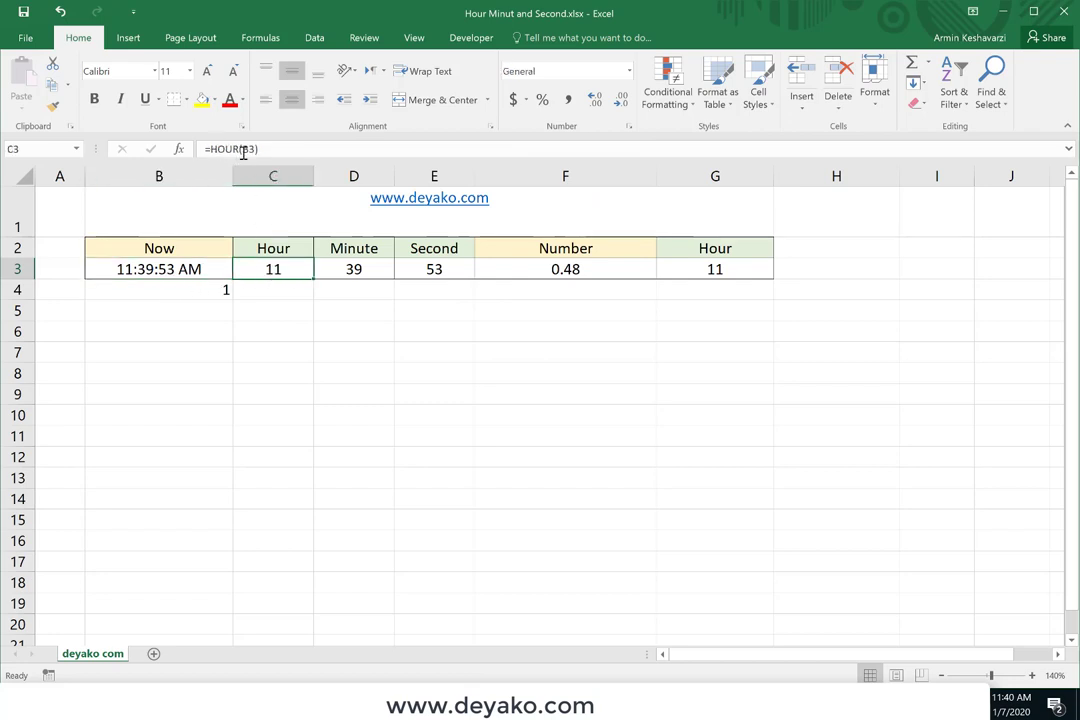
{"action": "left_click", "coordinate": [362, 272]}
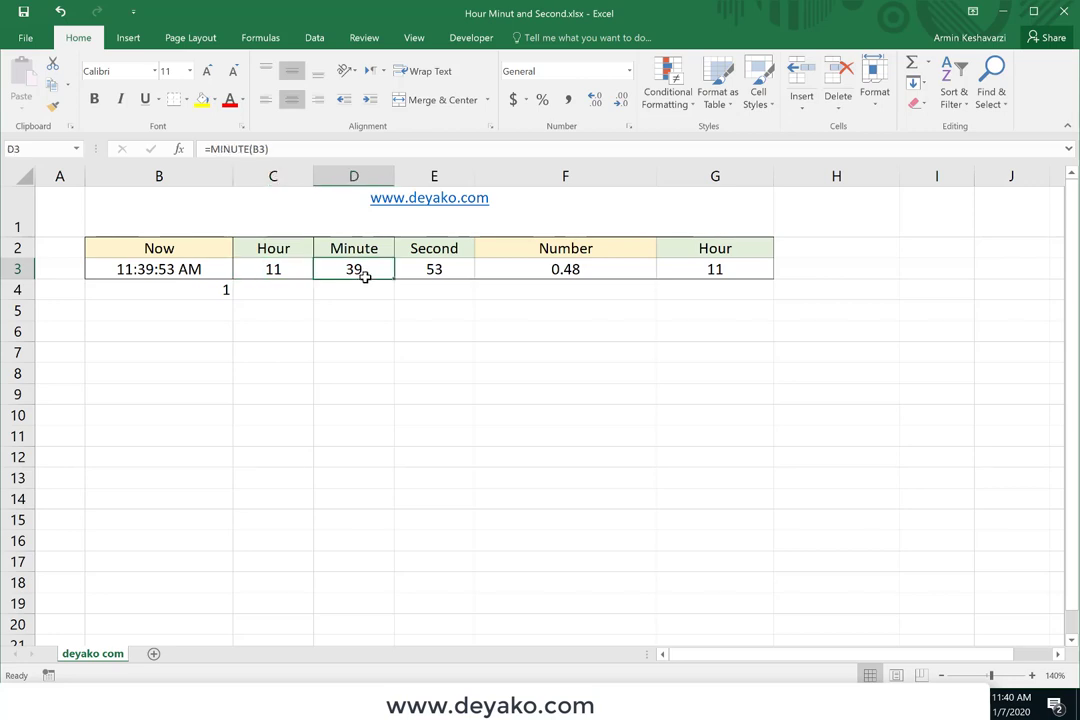
{"action": "left_click", "coordinate": [257, 150]}
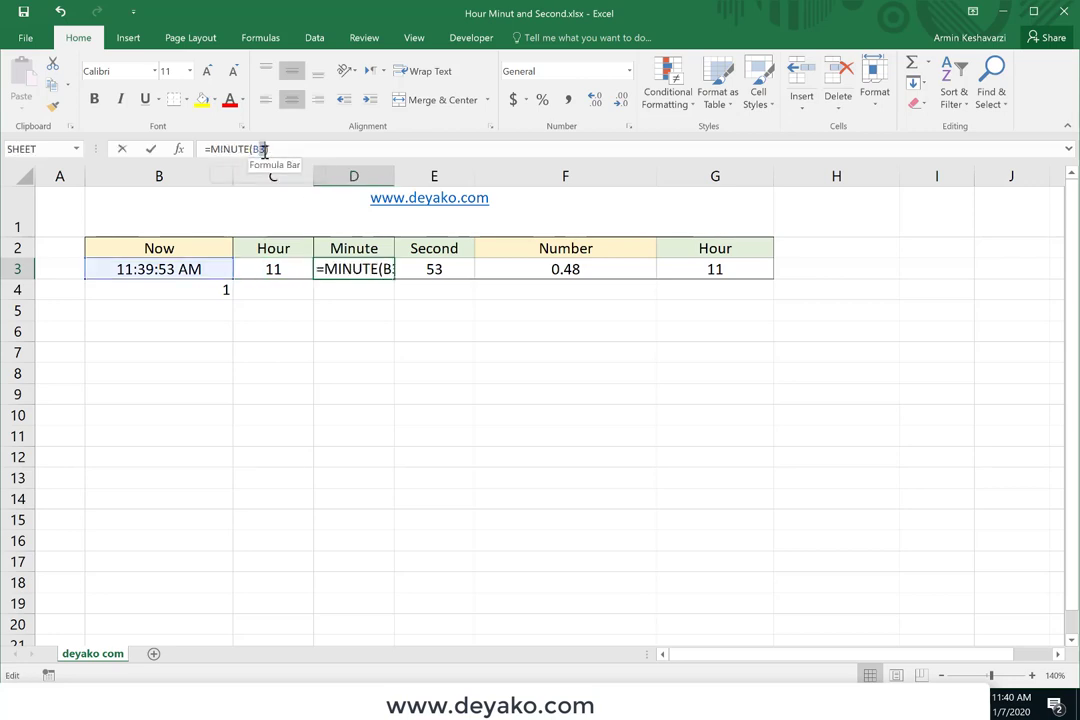
{"action": "double_click", "coordinate": [257, 150]}
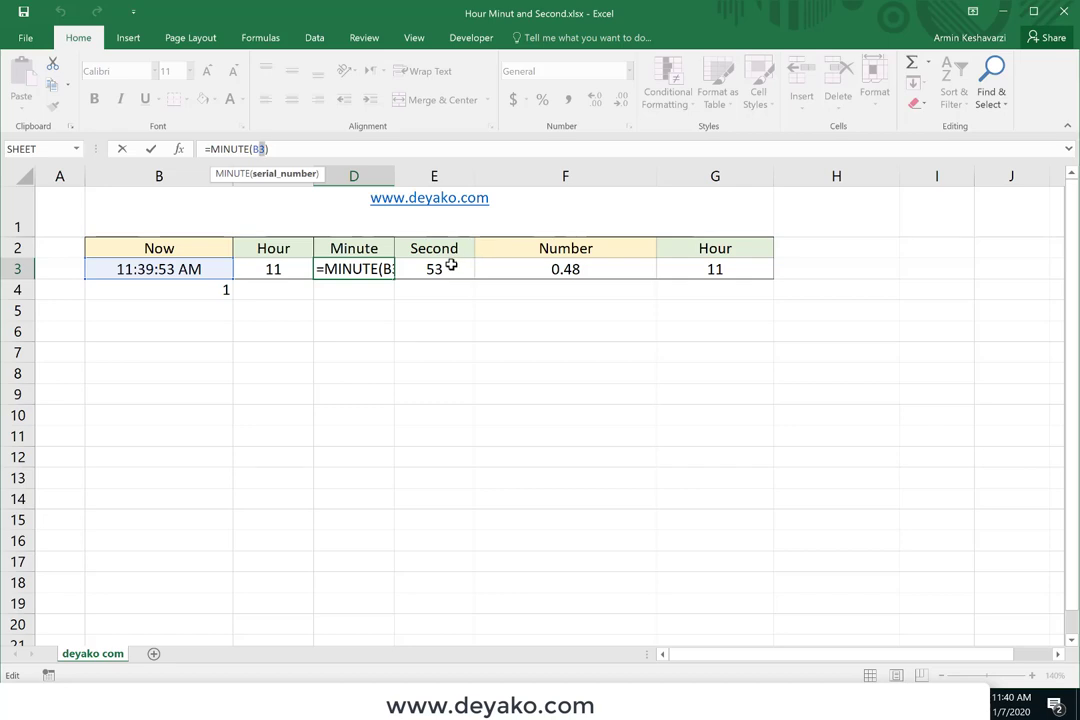
{"action": "key", "text": "Escape"}
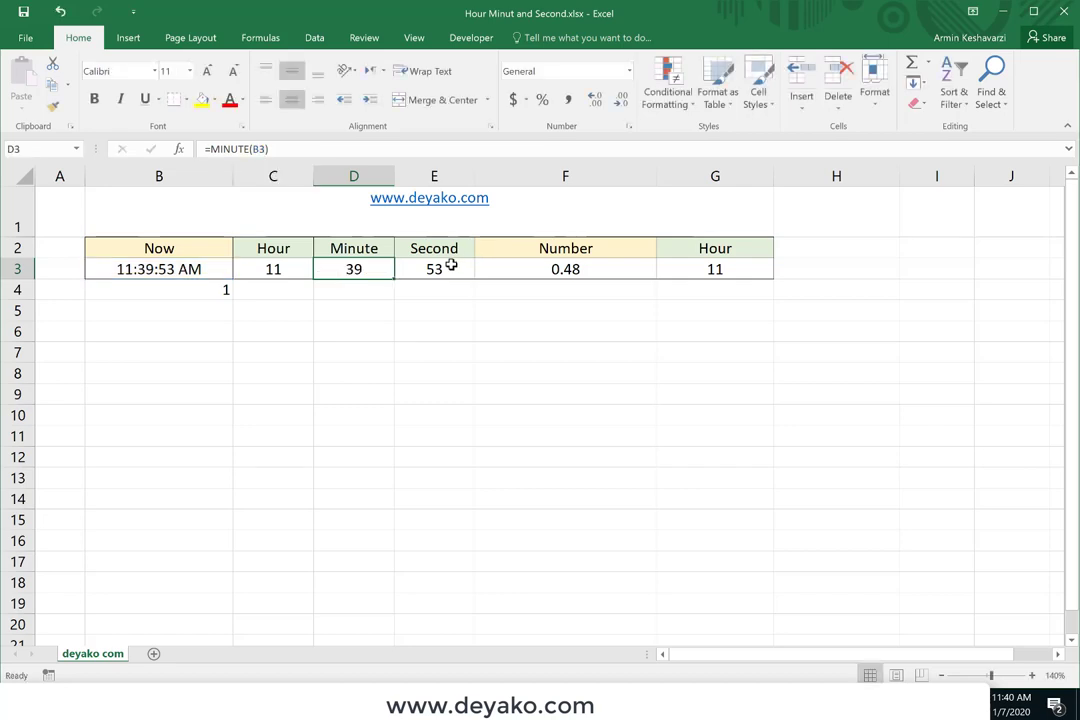
Step: Check the SECOND formula in E3 and clear the 1 from cell B4
{"action": "left_click", "coordinate": [451, 265]}
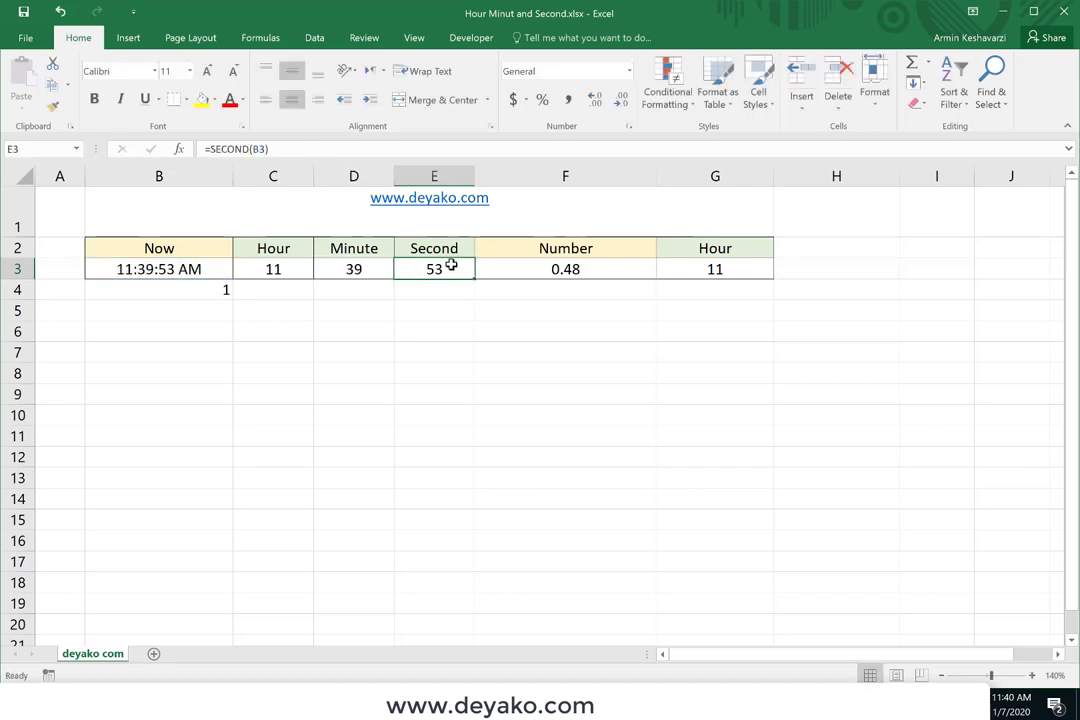
{"action": "left_click", "coordinate": [212, 287]}
{"action": "key", "text": "Delete"}
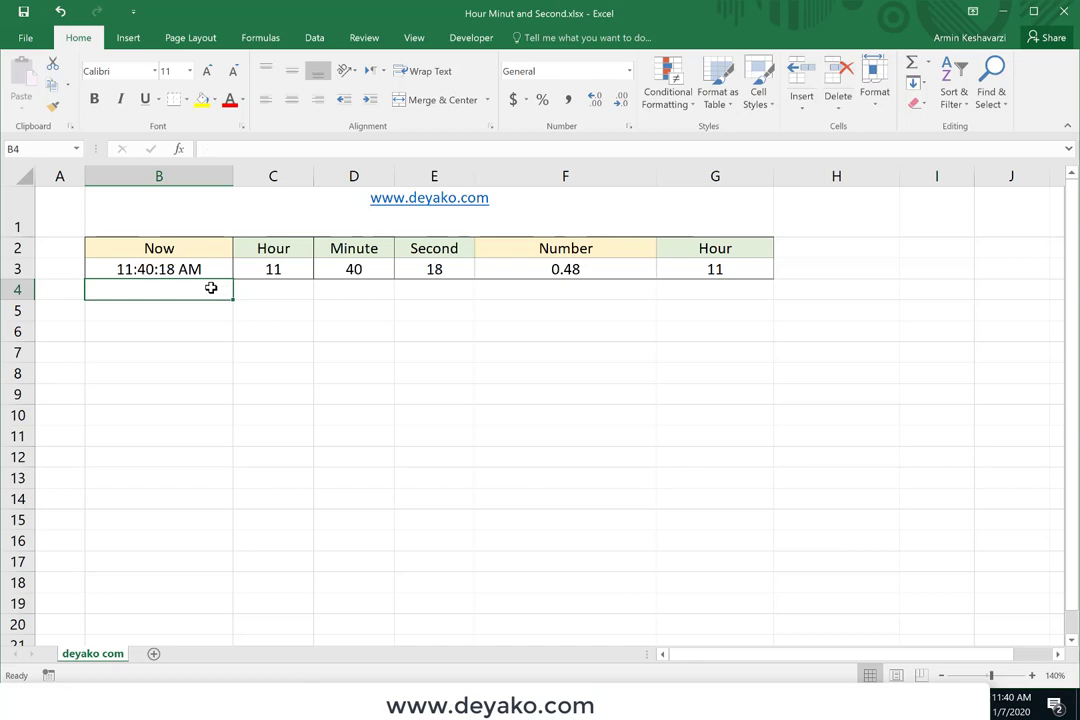
{"action": "left_click", "coordinate": [289, 272]}
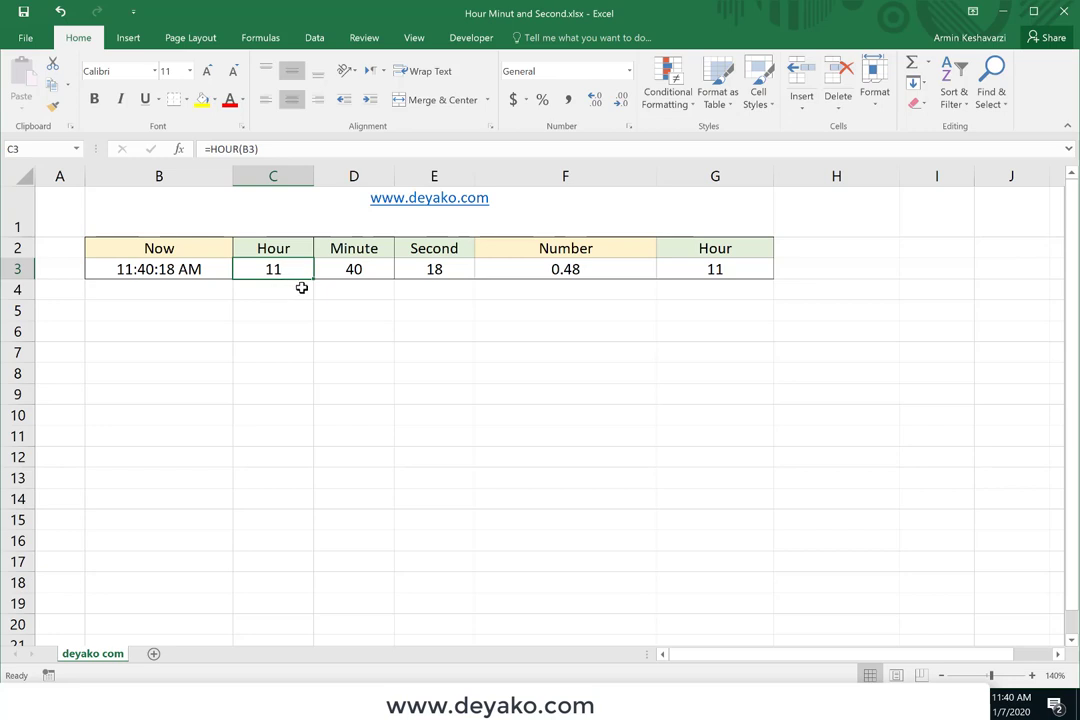
Step: Copy the Minute and Second cells D2:E3 into H2:I3 beside the 0.48 Number column
{"action": "left_click", "coordinate": [488, 269]}
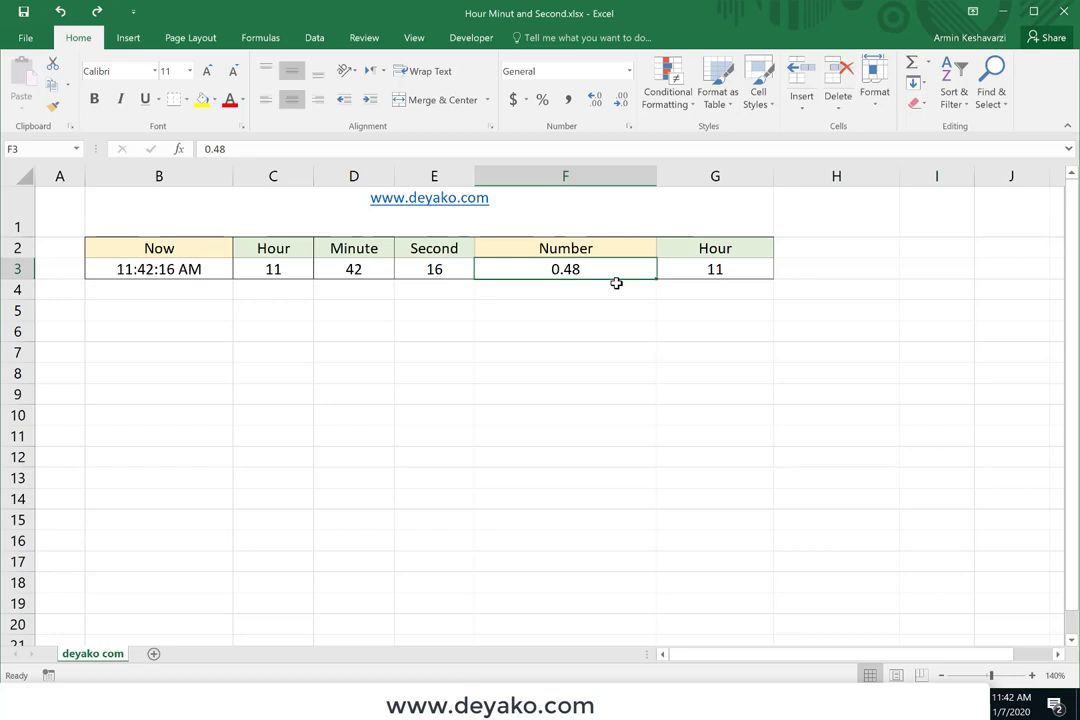
{"action": "left_click", "coordinate": [716, 267]}
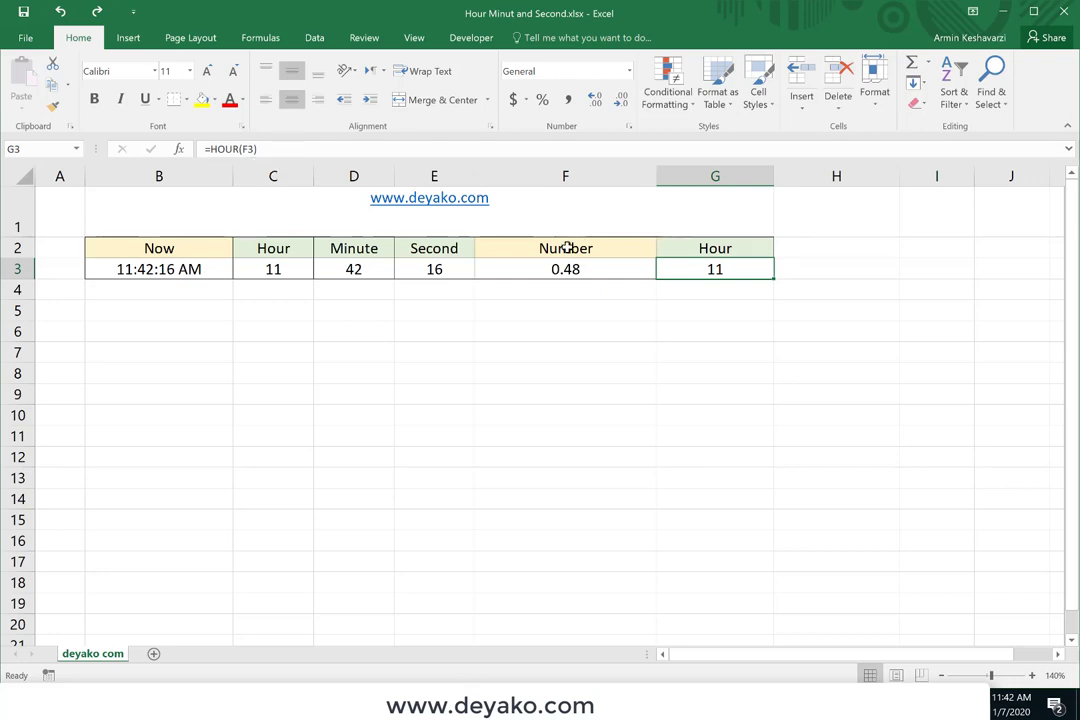
{"action": "left_click_drag", "start_coordinate": [366, 244], "coordinate": [412, 262]}
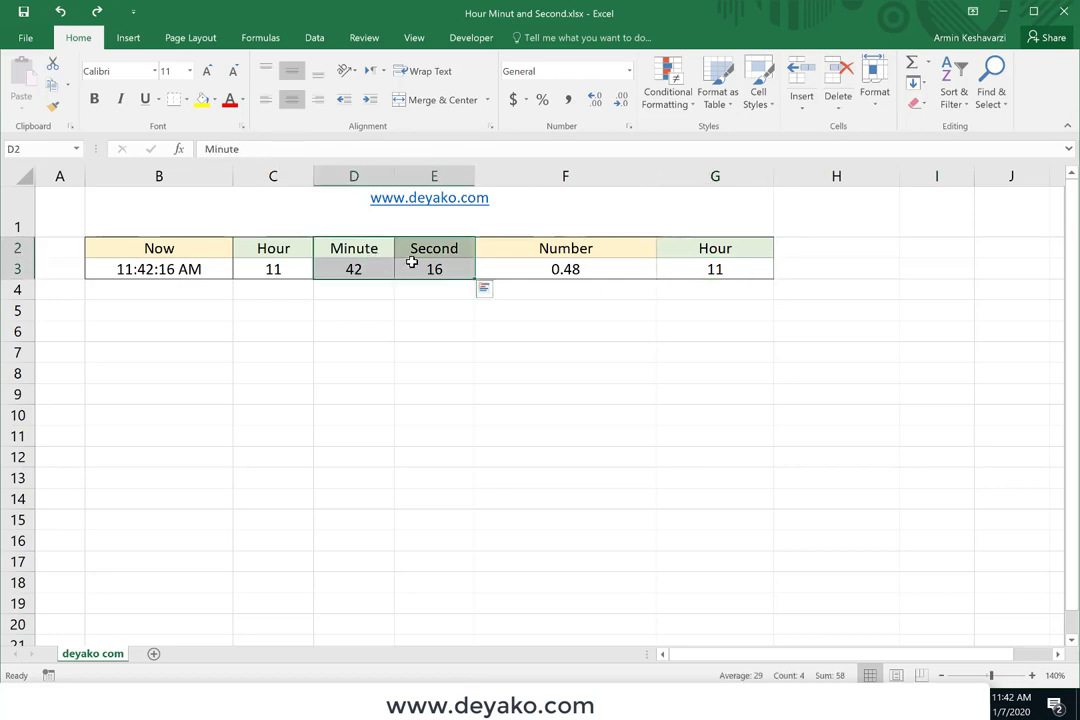
{"action": "key", "text": "ctrl+c"}
{"action": "left_click", "coordinate": [810, 247]}
{"action": "key", "text": "ctrl+v"}
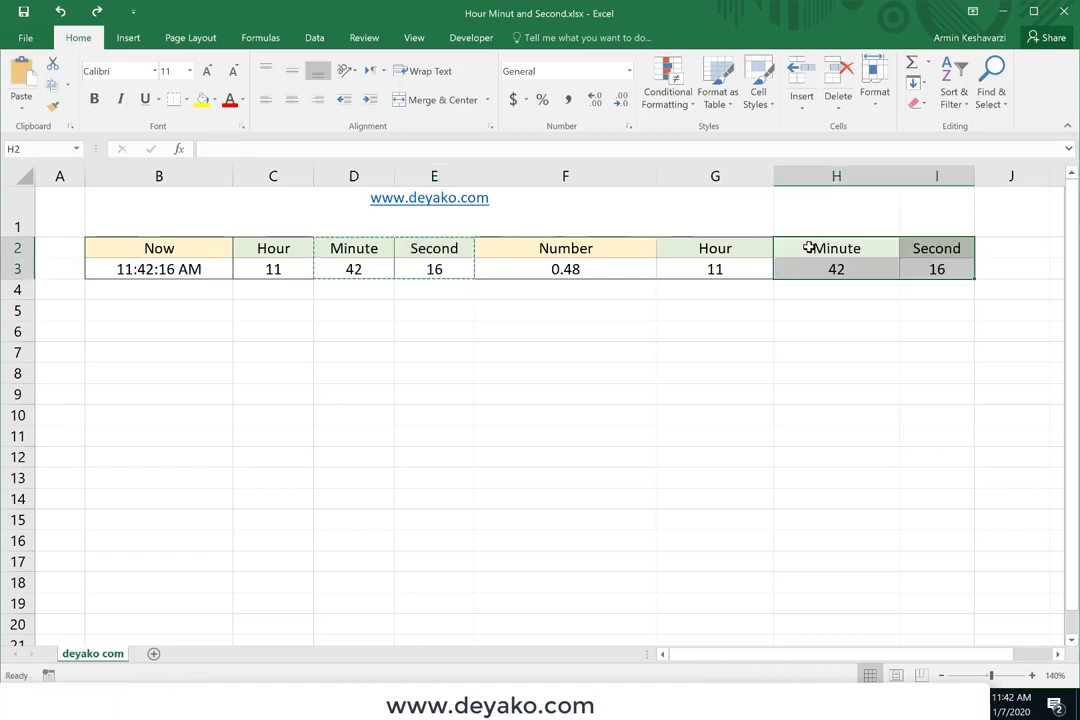
Step: Make H3 =MINUTE(F3) and I3 =SECOND(F3), returning 31 and 12
{"action": "left_click", "coordinate": [828, 271]}
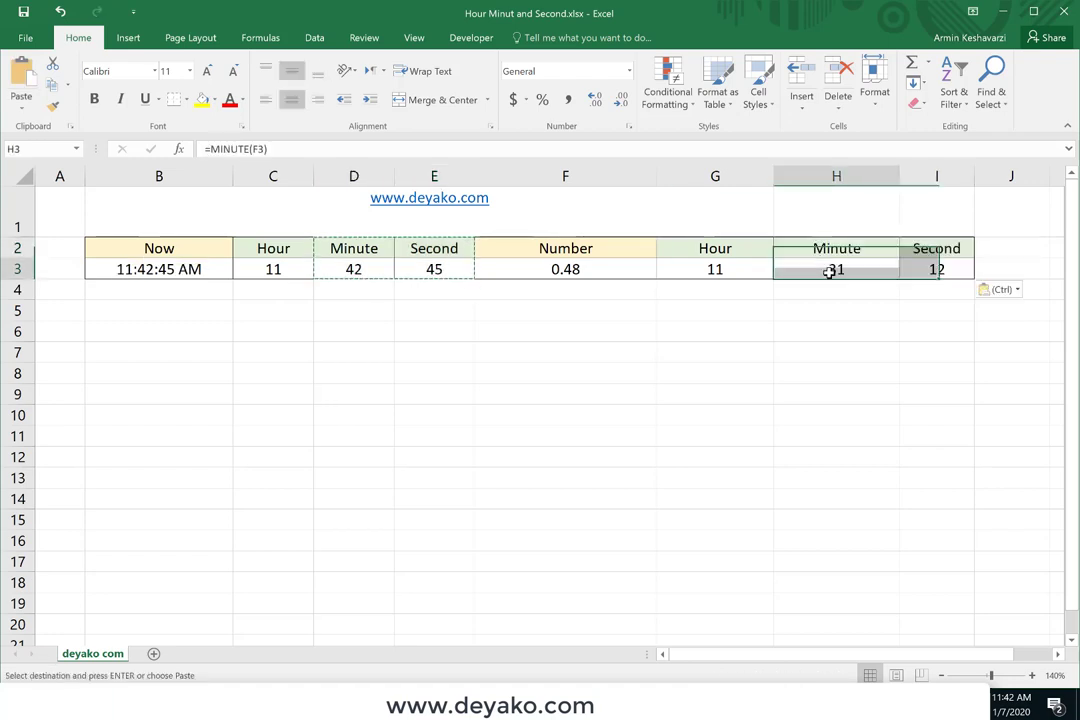
{"action": "left_click", "coordinate": [269, 149]}
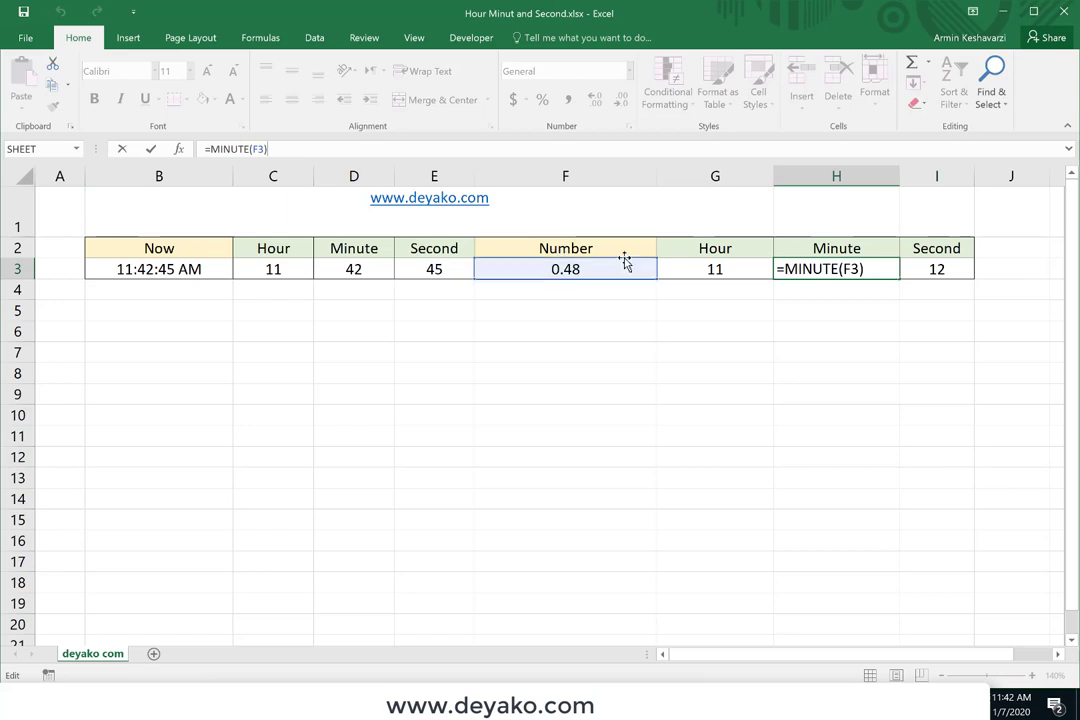
{"action": "key", "text": "Escape"}
{"action": "left_click", "coordinate": [941, 268]}
{"action": "double_click", "coordinate": [941, 268]}
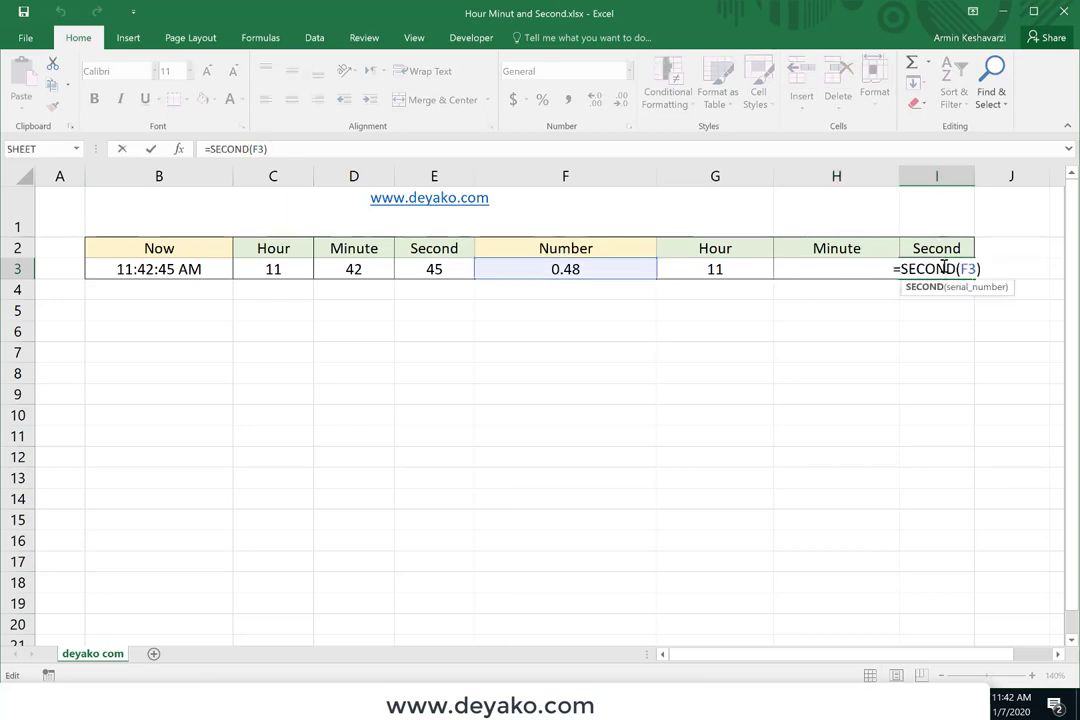
{"action": "key", "text": "Return"}
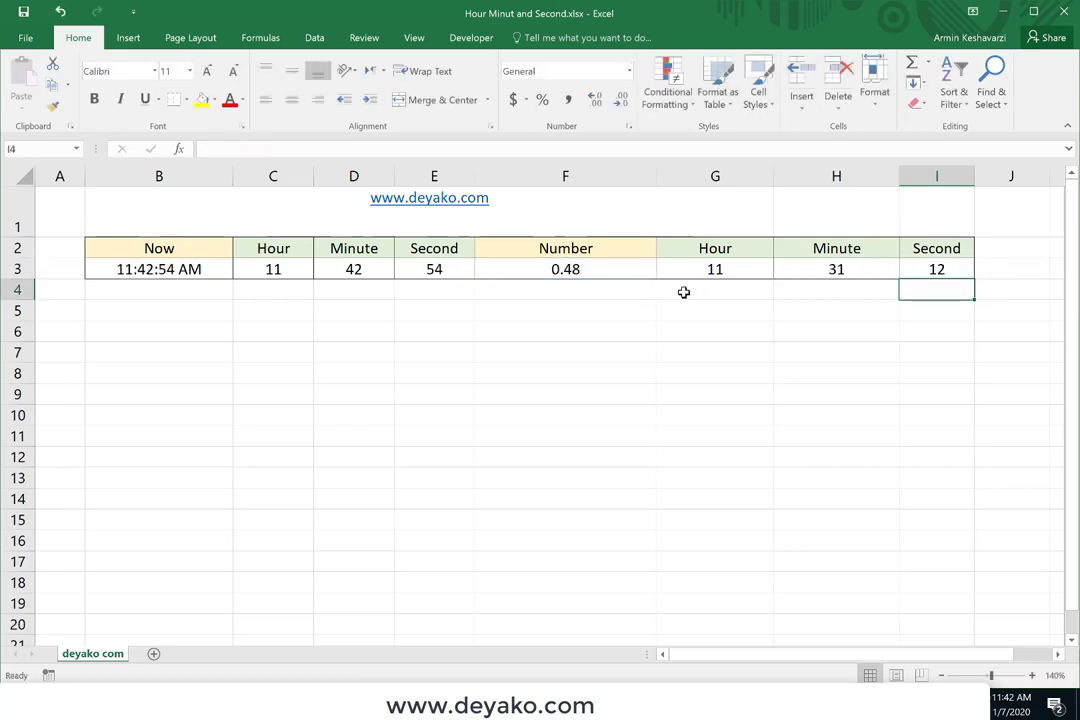
{"action": "left_click", "coordinate": [597, 278]}
{"action": "left_click", "coordinate": [750, 277]}
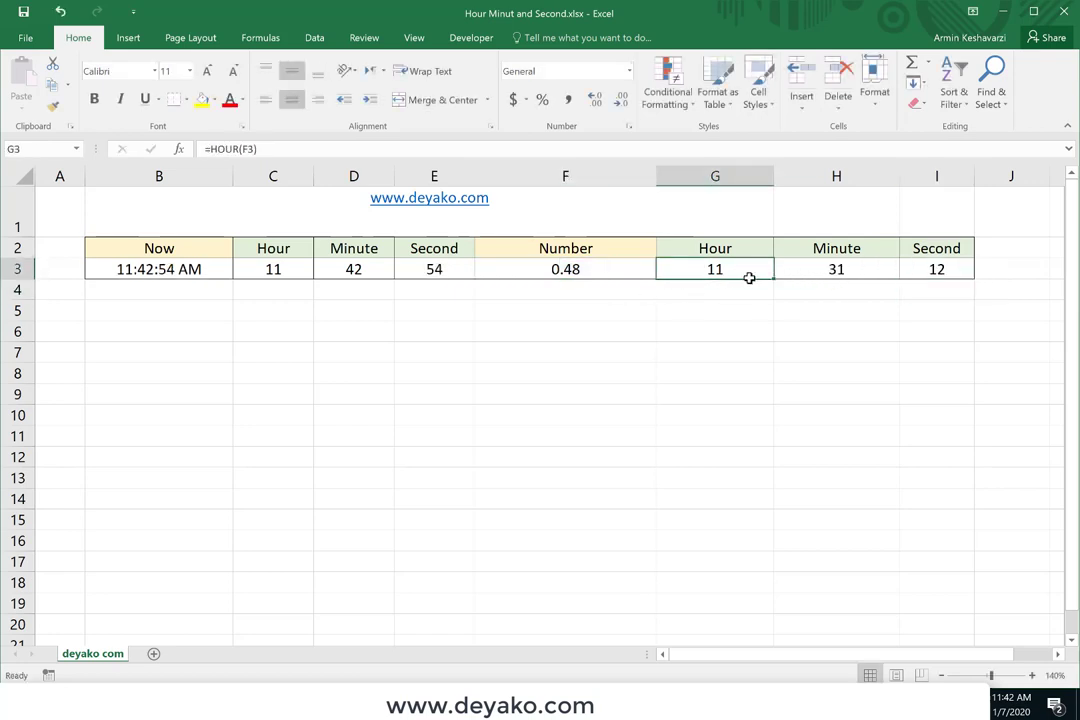
{"action": "left_click", "coordinate": [836, 278]}
Step: Append +1 to G3's formula so =HOUR(F3)+1 returns 12
{"action": "left_click", "coordinate": [935, 275]}
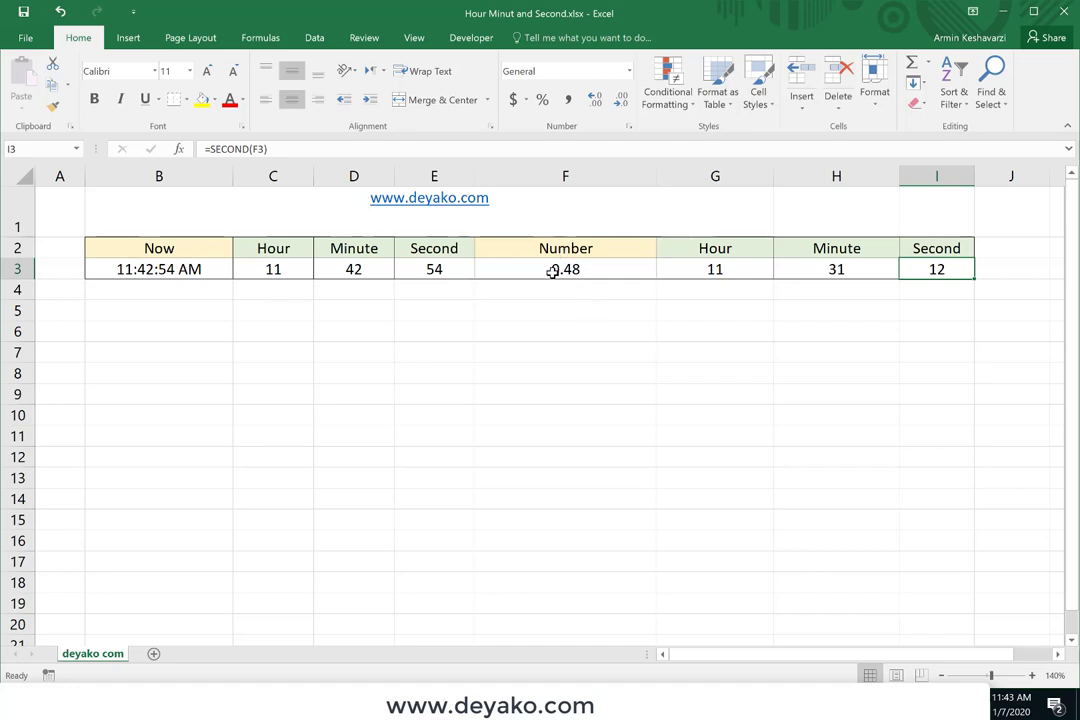
{"action": "left_click", "coordinate": [557, 272]}
{"action": "left_click", "coordinate": [727, 268]}
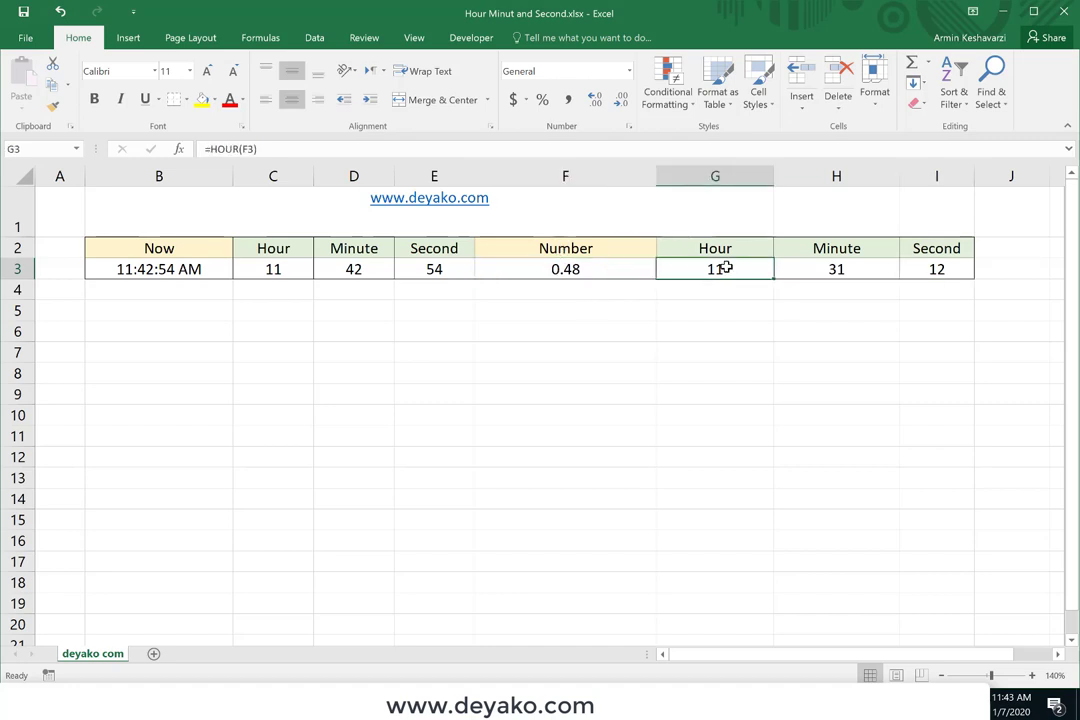
{"action": "left_click", "coordinate": [372, 148]}
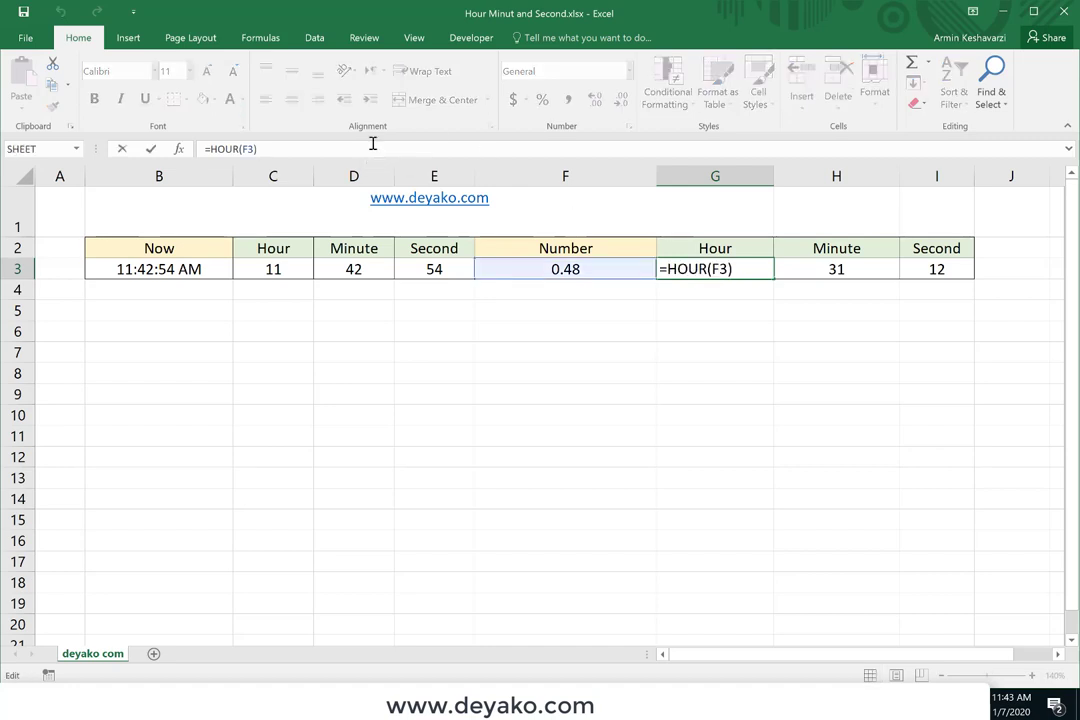
{"action": "type", "text": "+1"}
{"action": "key", "text": "Return"}
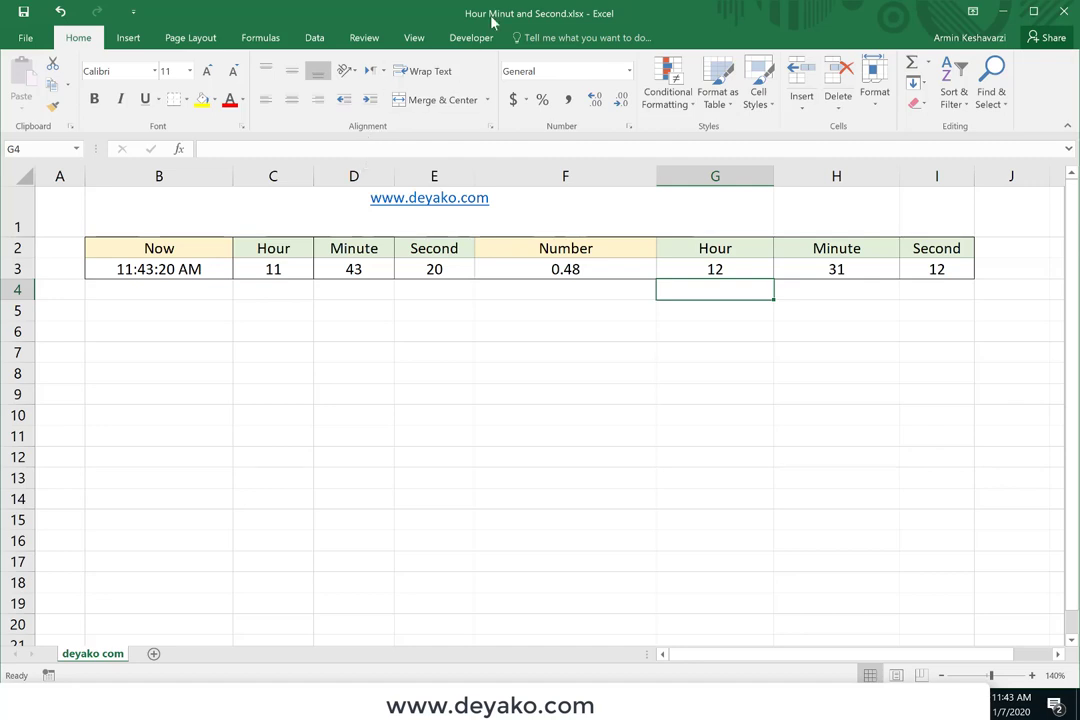
Step: Enter =F3+1 in F4 to produce 1.48
{"action": "left_click", "coordinate": [622, 262]}
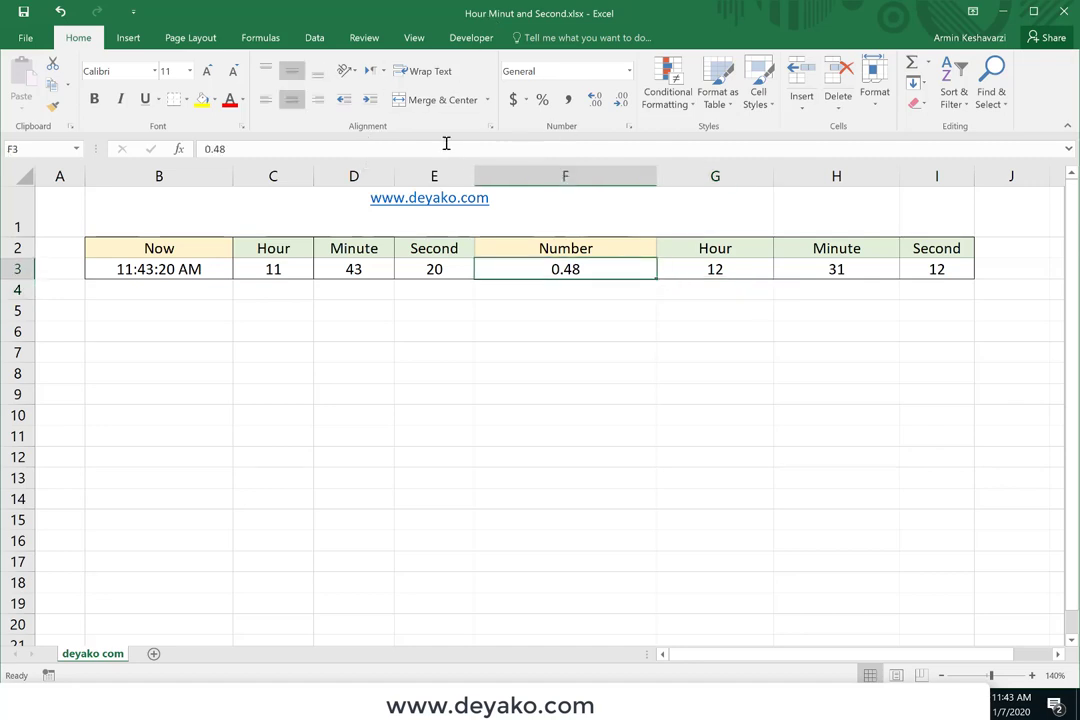
{"action": "left_click", "coordinate": [506, 295]}
{"action": "type", "text": "="}
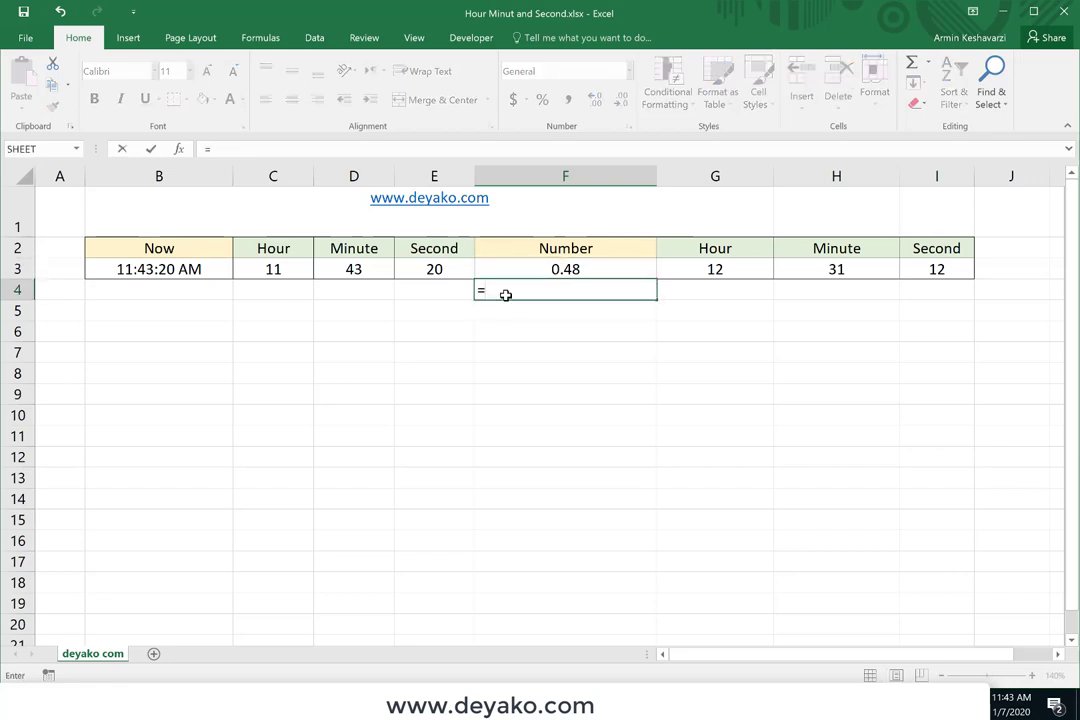
{"action": "left_click", "coordinate": [551, 264]}
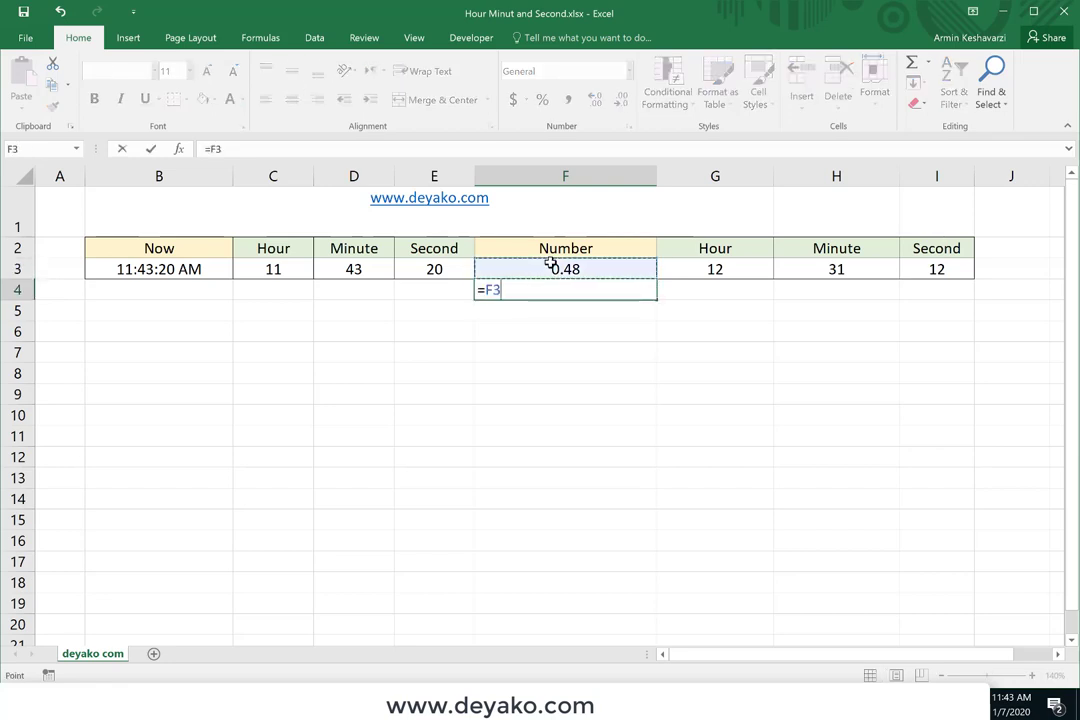
{"action": "type", "text": "+1"}
{"action": "key", "text": "Return"}
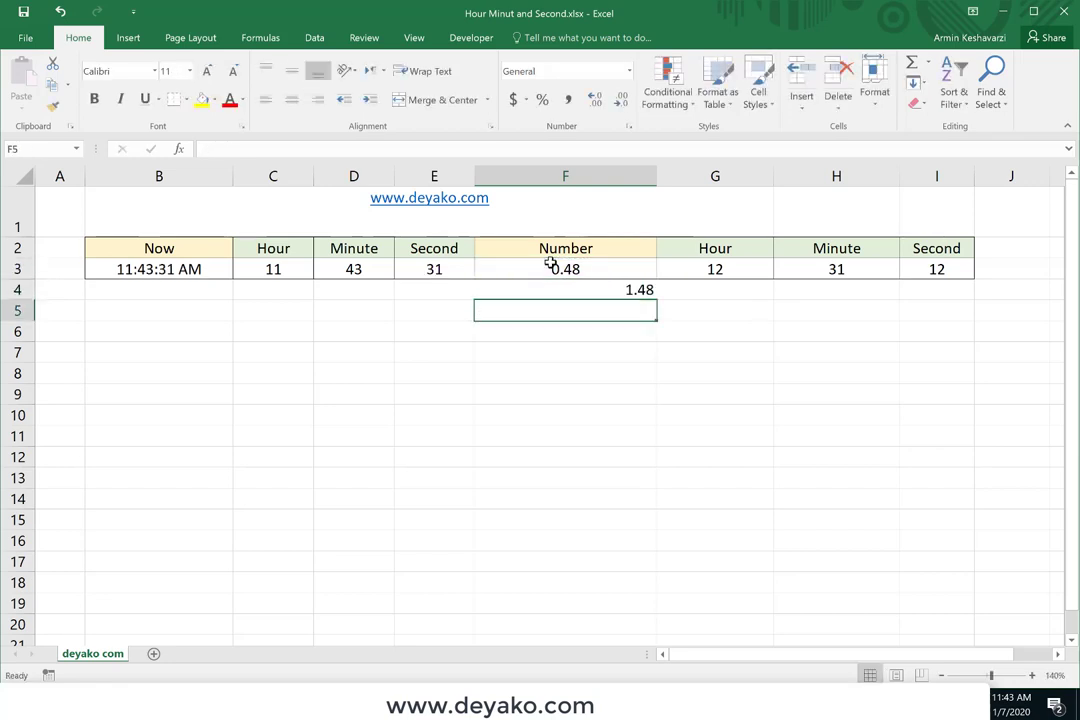
{"action": "left_click", "coordinate": [625, 288]}
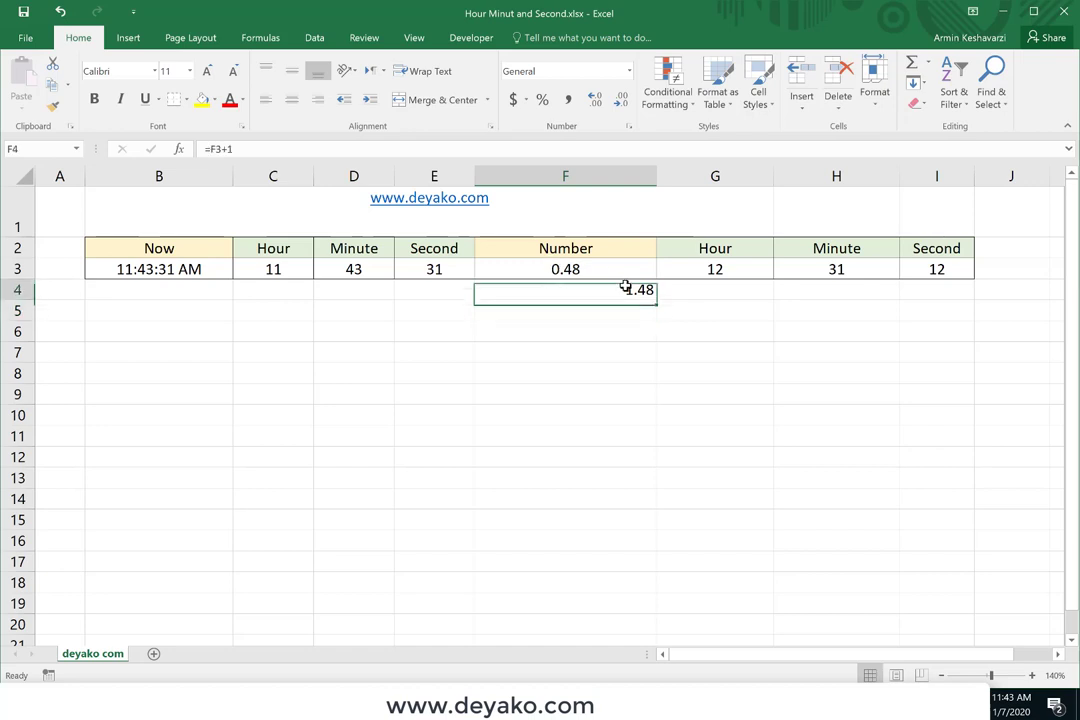
Step: Fill the Hour formula down to G4 and remove its +1, giving =HOUR(F4) = 11
{"action": "left_click", "coordinate": [762, 276]}
{"action": "left_click_drag", "start_coordinate": [774, 283], "coordinate": [770, 296]}
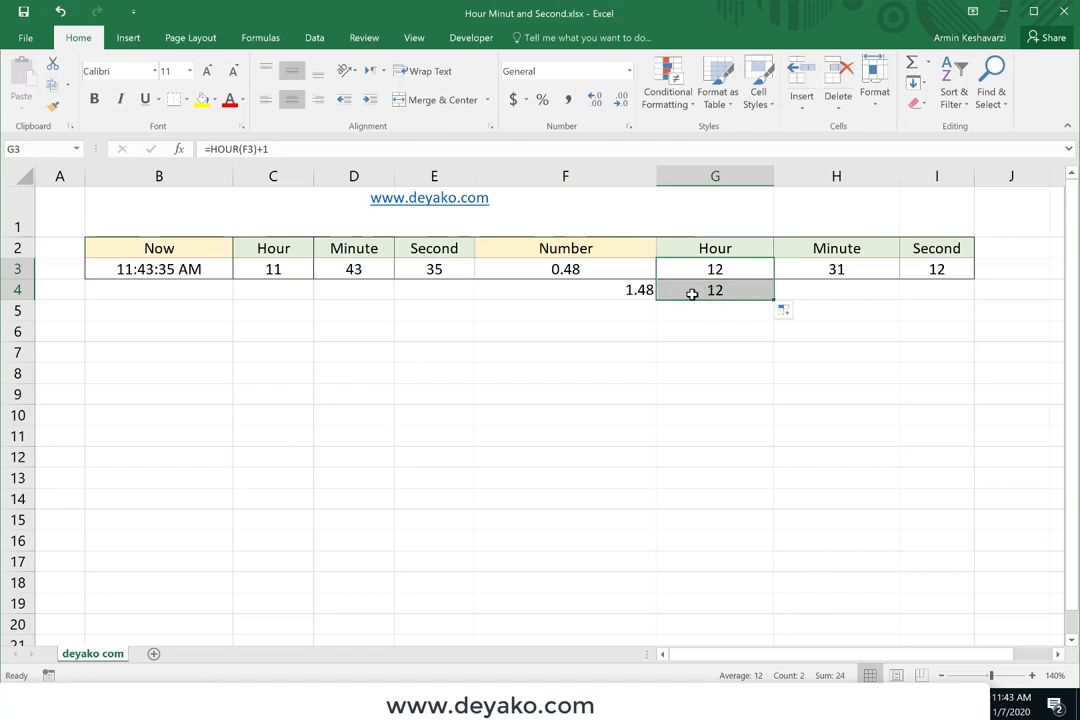
{"action": "left_click", "coordinate": [637, 289]}
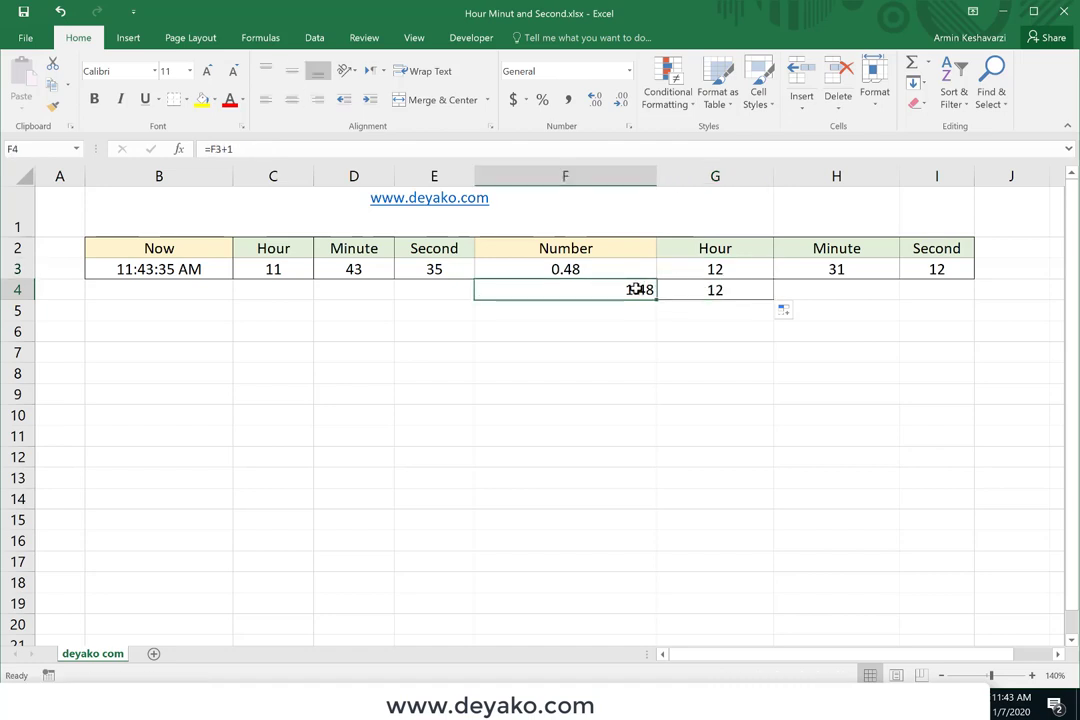
{"action": "left_click", "coordinate": [710, 268]}
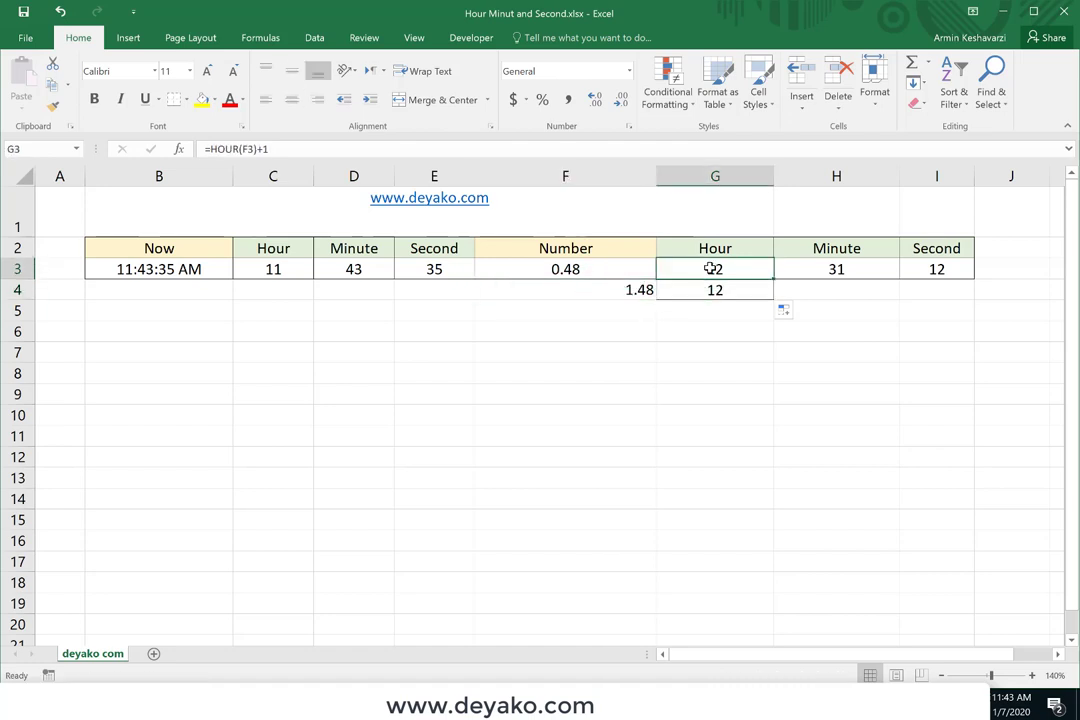
{"action": "left_click", "coordinate": [256, 149]}
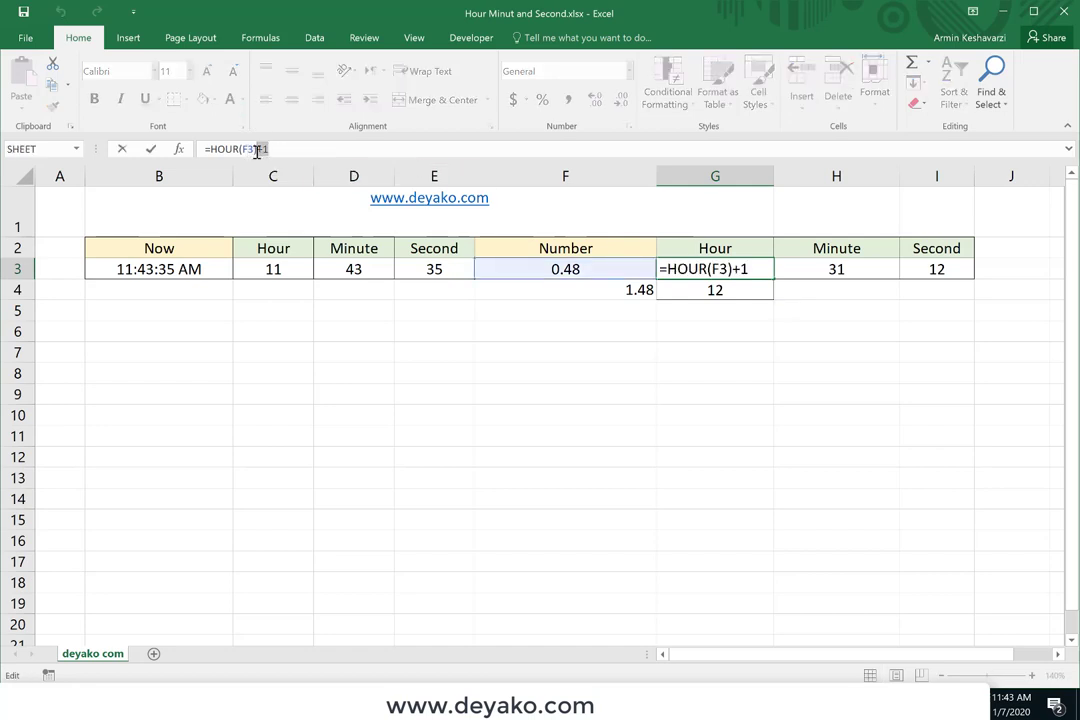
{"action": "key", "text": "Return"}
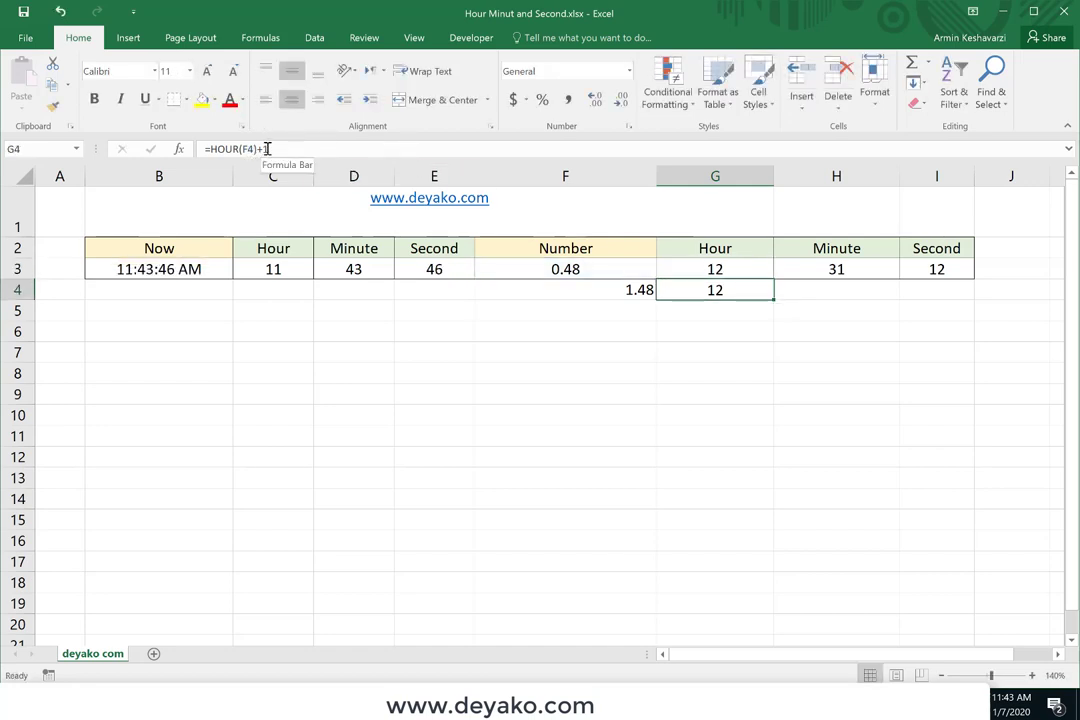
{"action": "left_click", "coordinate": [267, 149]}
{"action": "key", "text": "BackSpace"}
{"action": "key", "text": "BackSpace"}
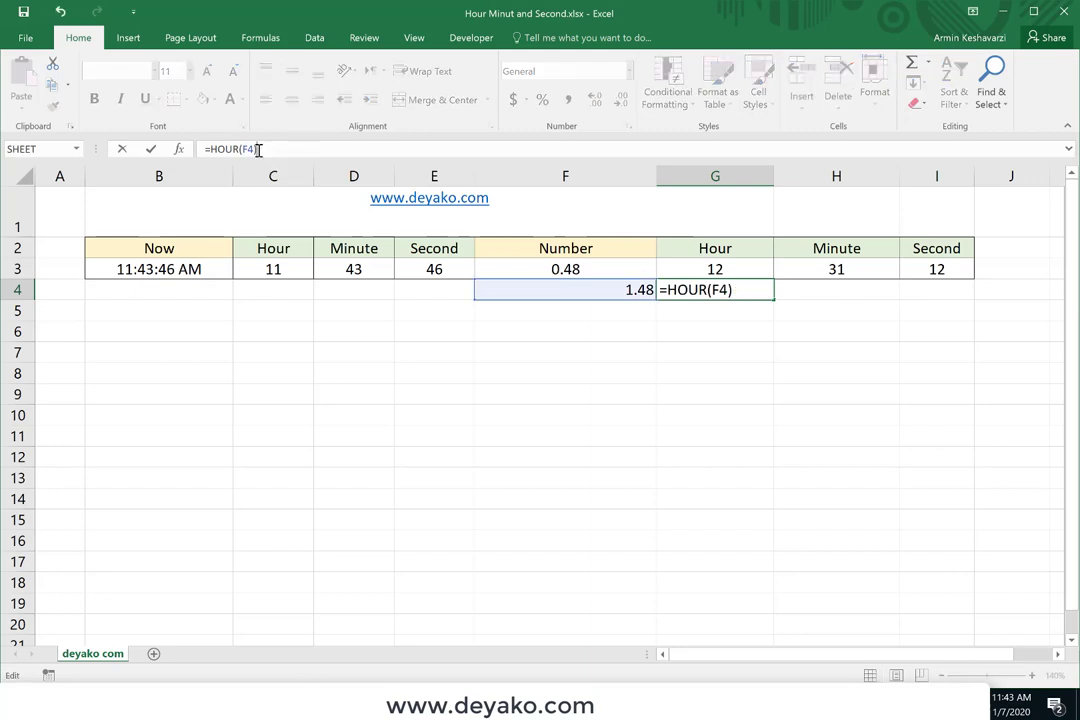
{"action": "key", "text": "Return"}
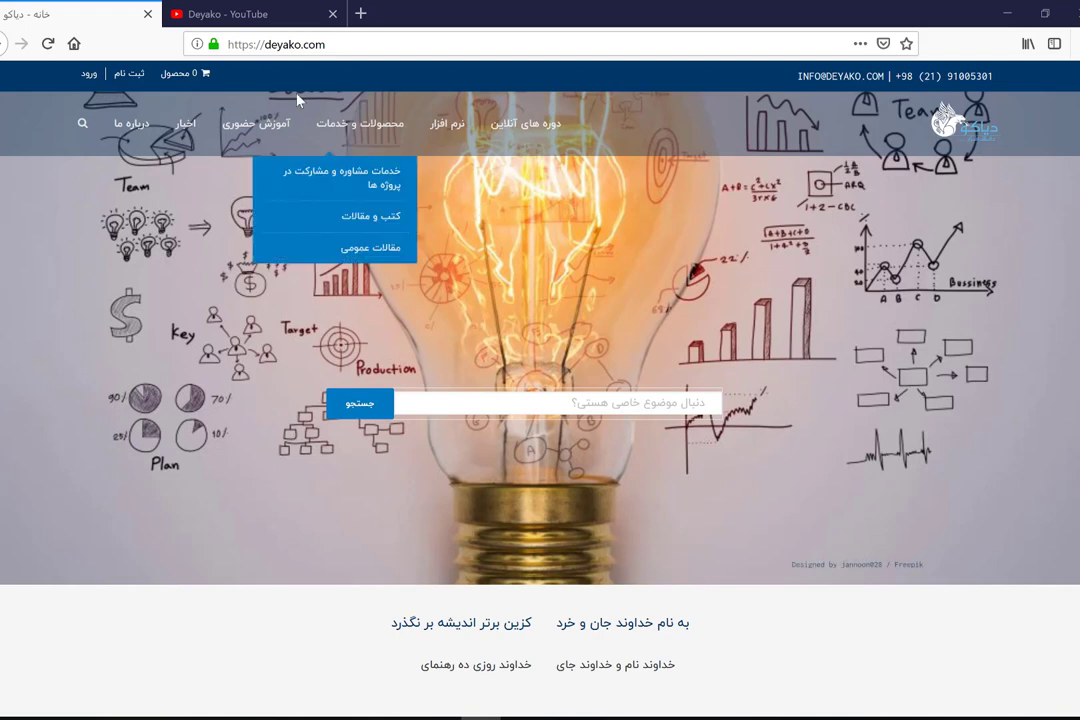
Step: Switch to the 'Deyako - YouTube' tab in Firefox
{"action": "left_click", "coordinate": [260, 14]}
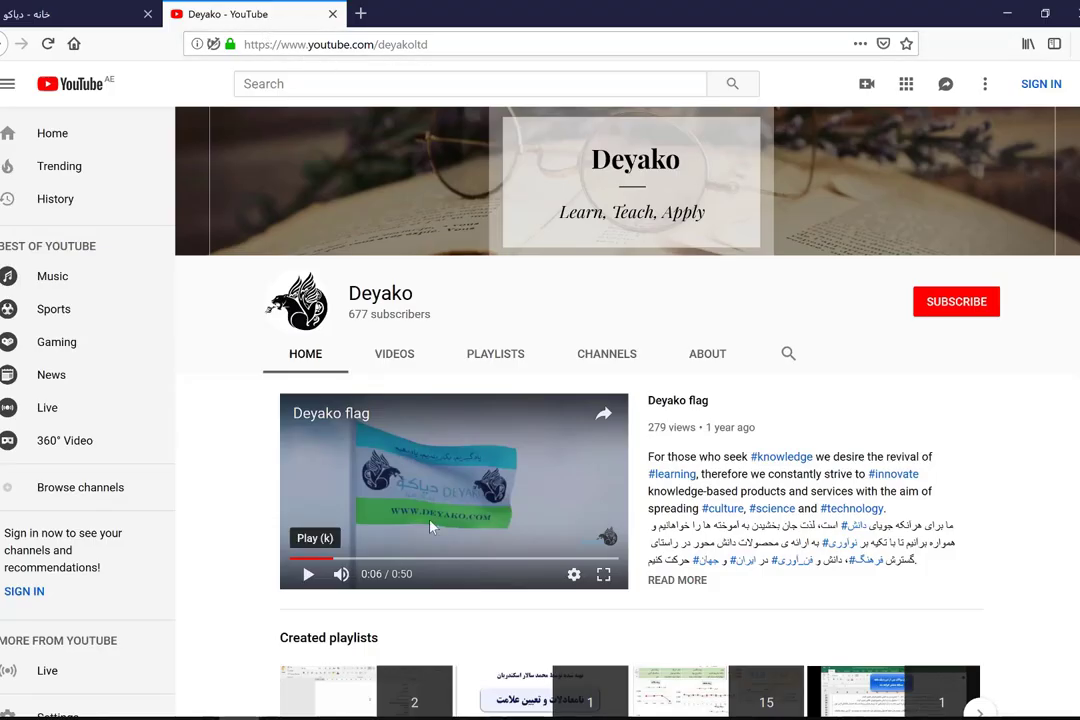